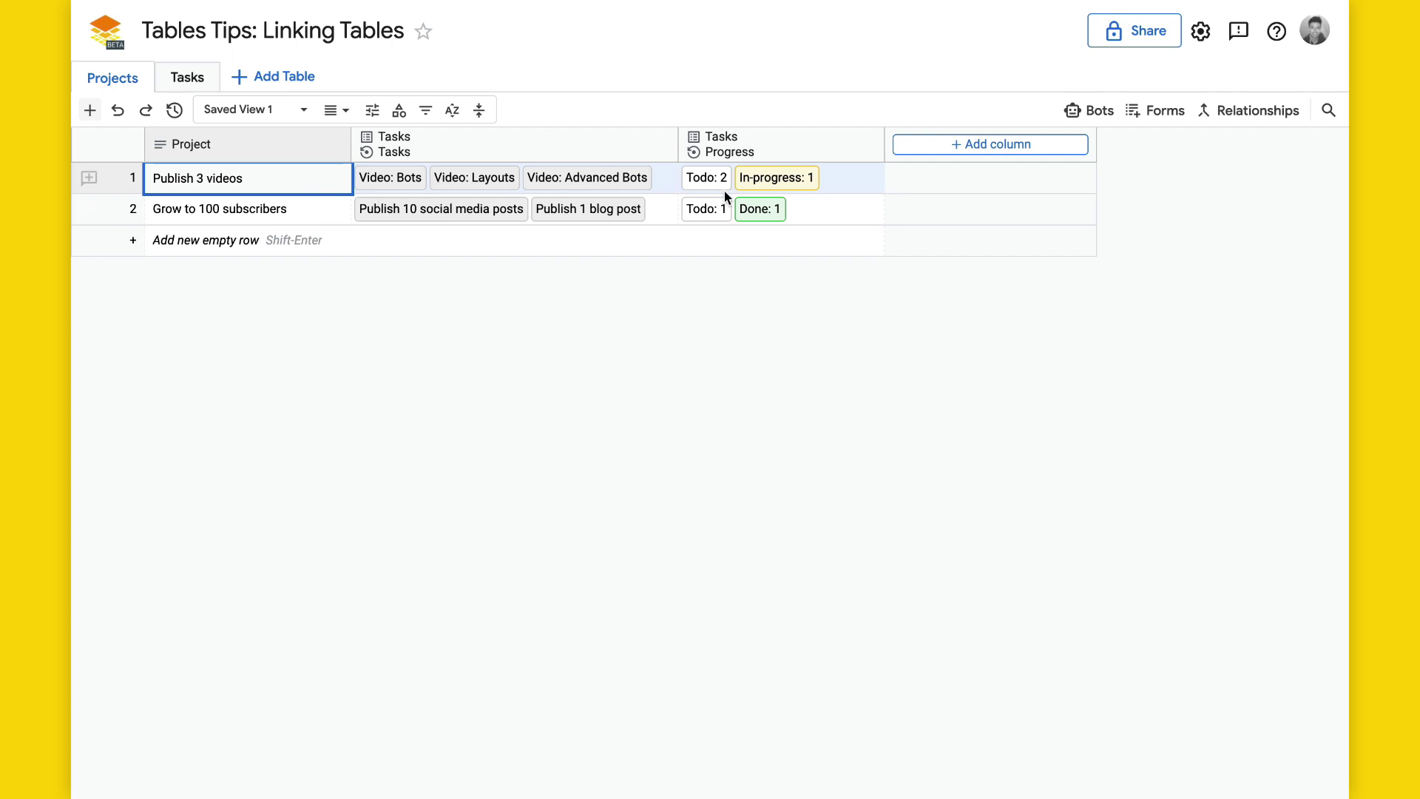
- Switch back and forth between the Tasks and Projects tables to review their contents
{"action": "left_click", "coordinate": [196, 80]}
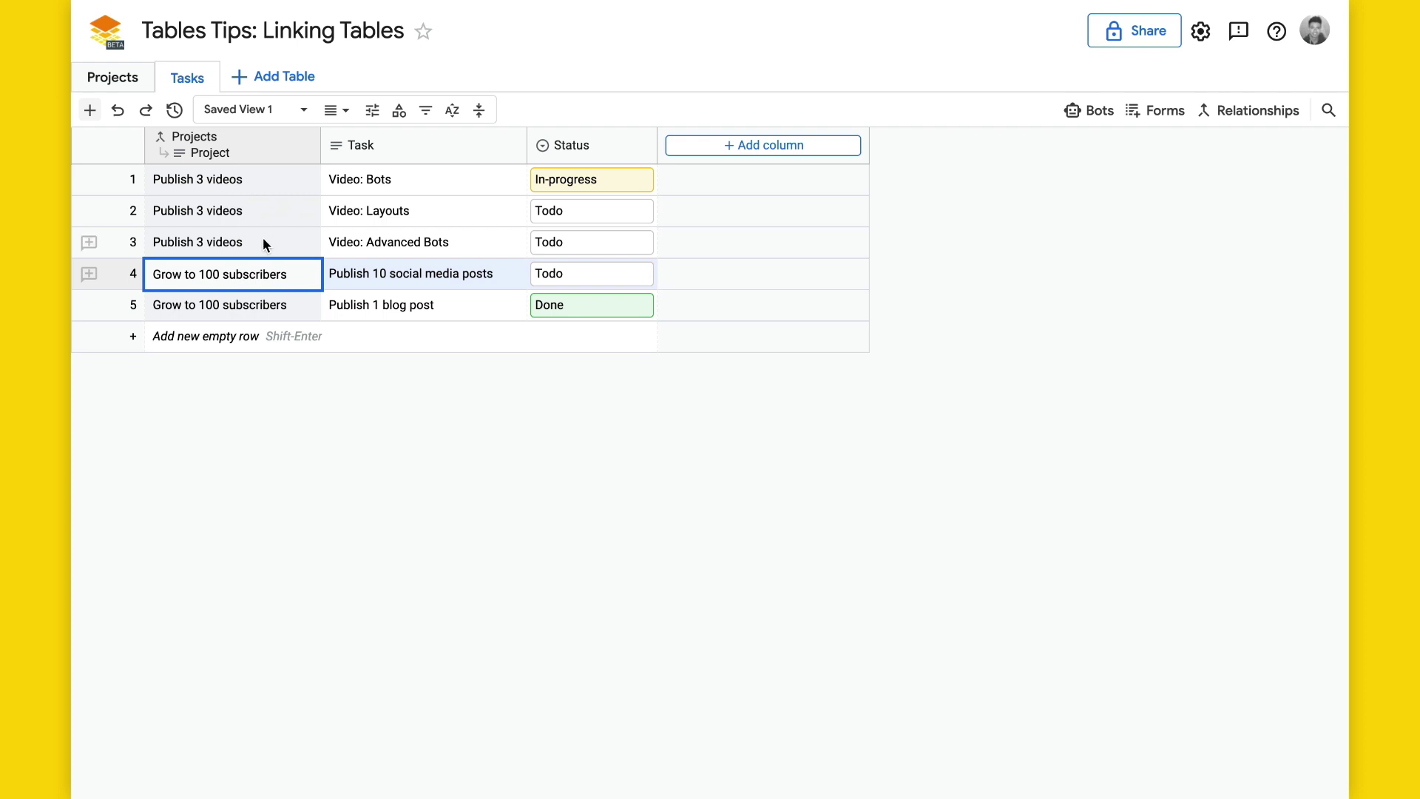
{"action": "left_click", "coordinate": [124, 78]}
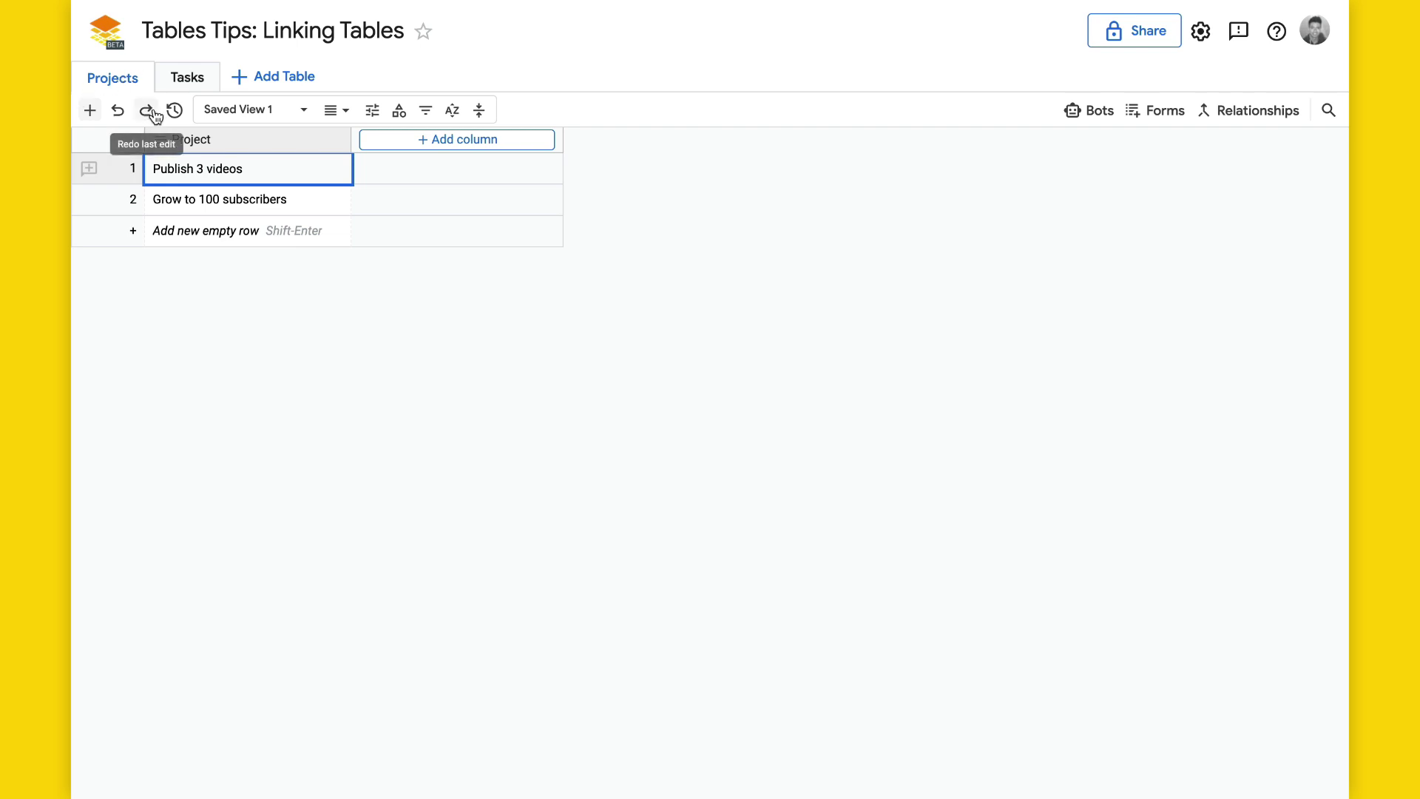
{"action": "left_click", "coordinate": [183, 83]}
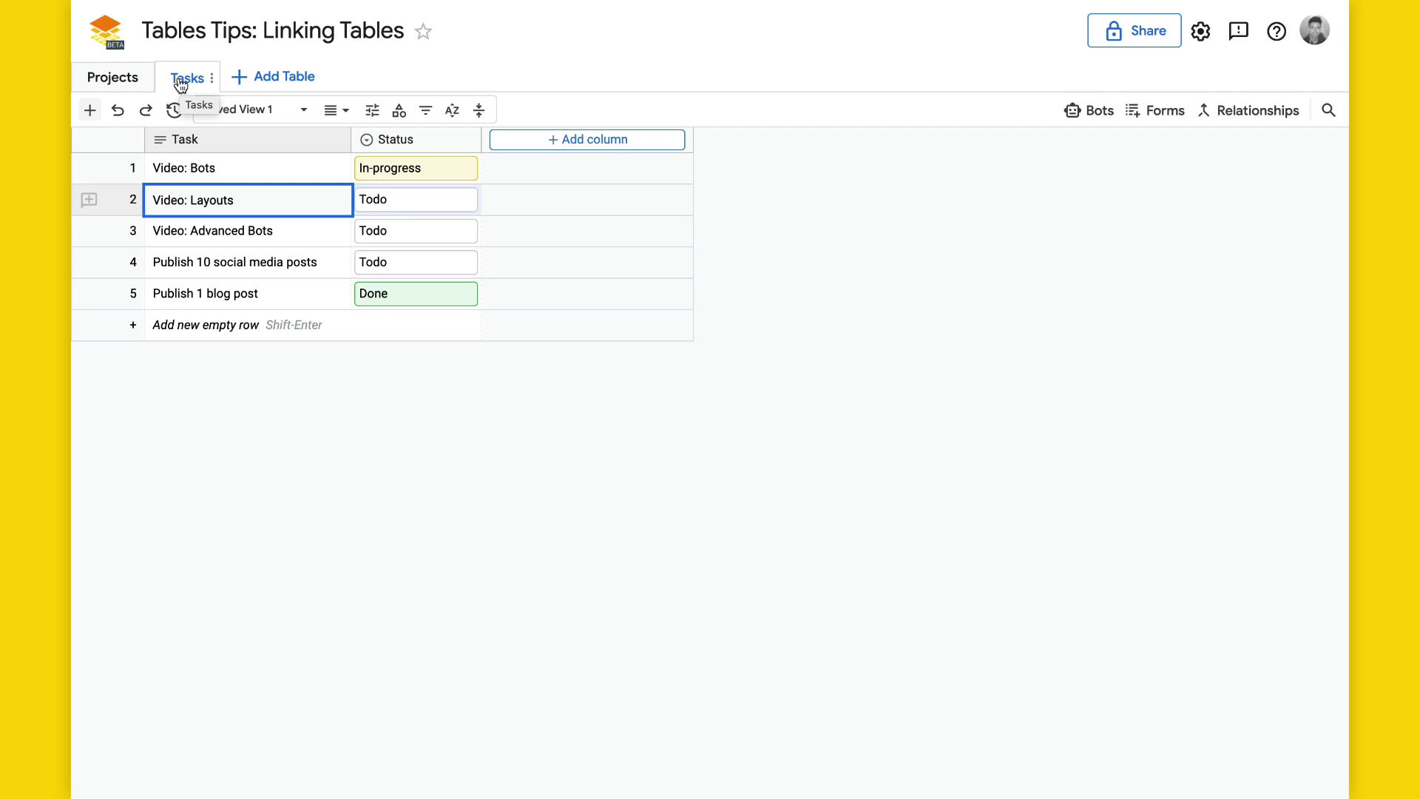
{"action": "left_click", "coordinate": [113, 80]}
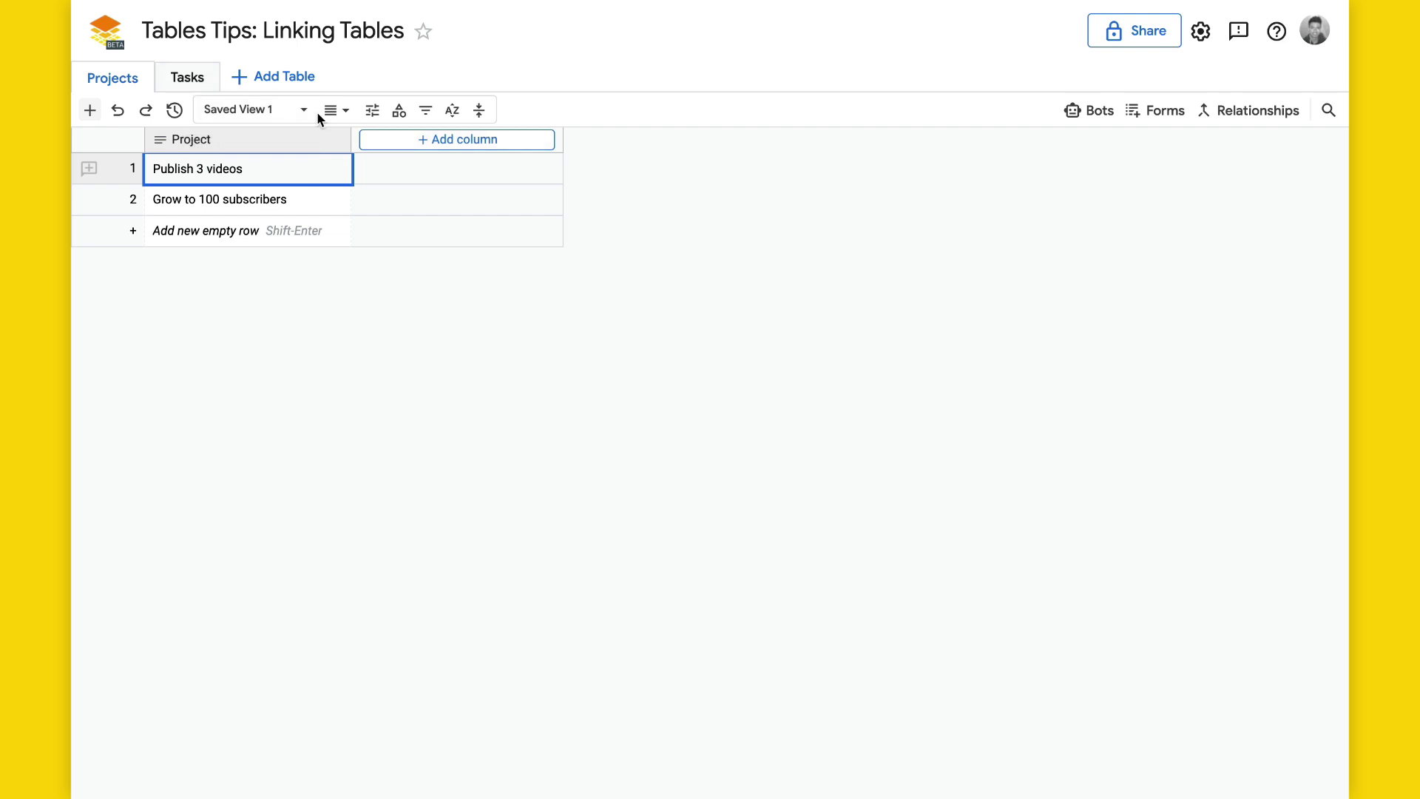
- Add a Project lookup column to Tasks via a new relationship to Projects, showing Project
{"action": "left_click", "coordinate": [183, 77]}
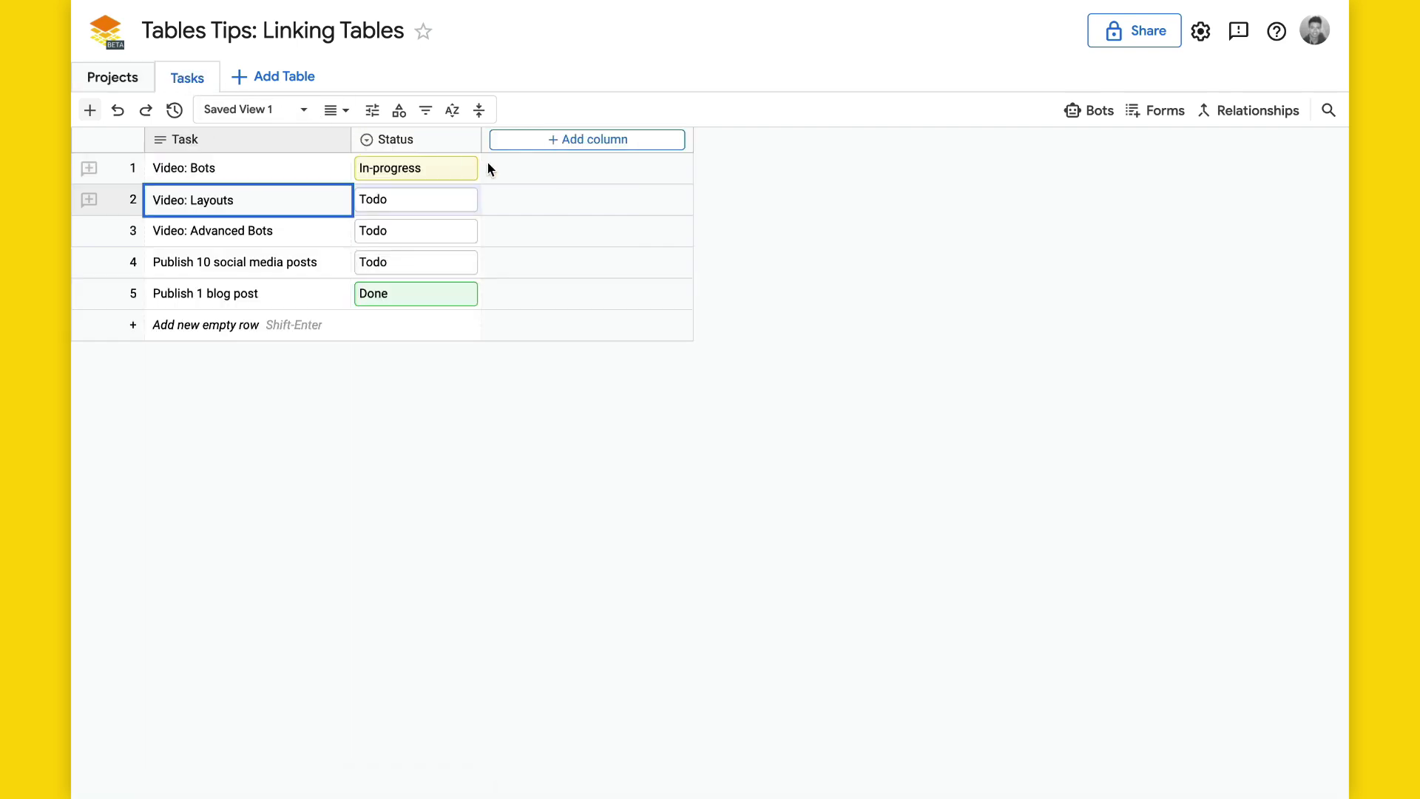
{"action": "left_click", "coordinate": [548, 145]}
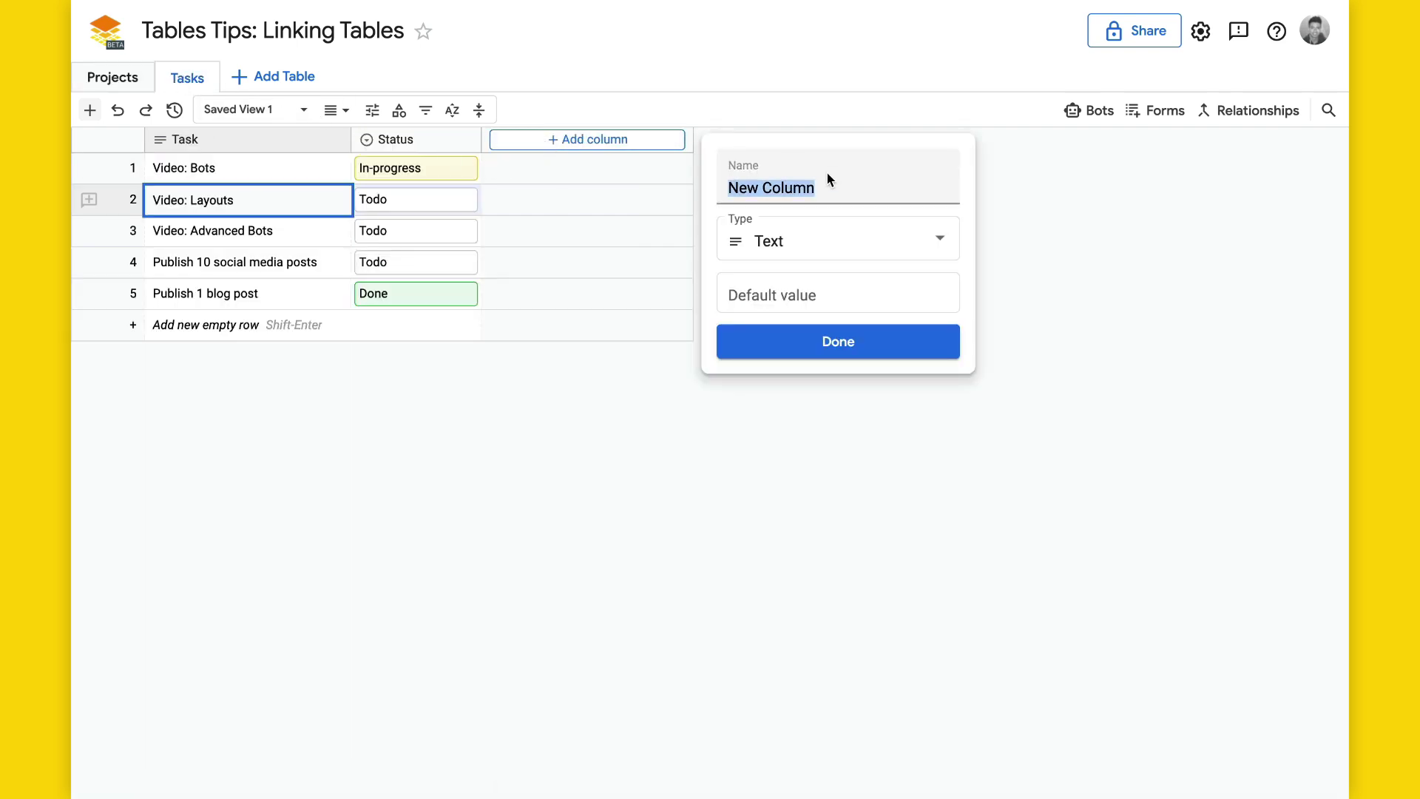
{"action": "type", "text": "Project"}
{"action": "left_click", "coordinate": [856, 231]}
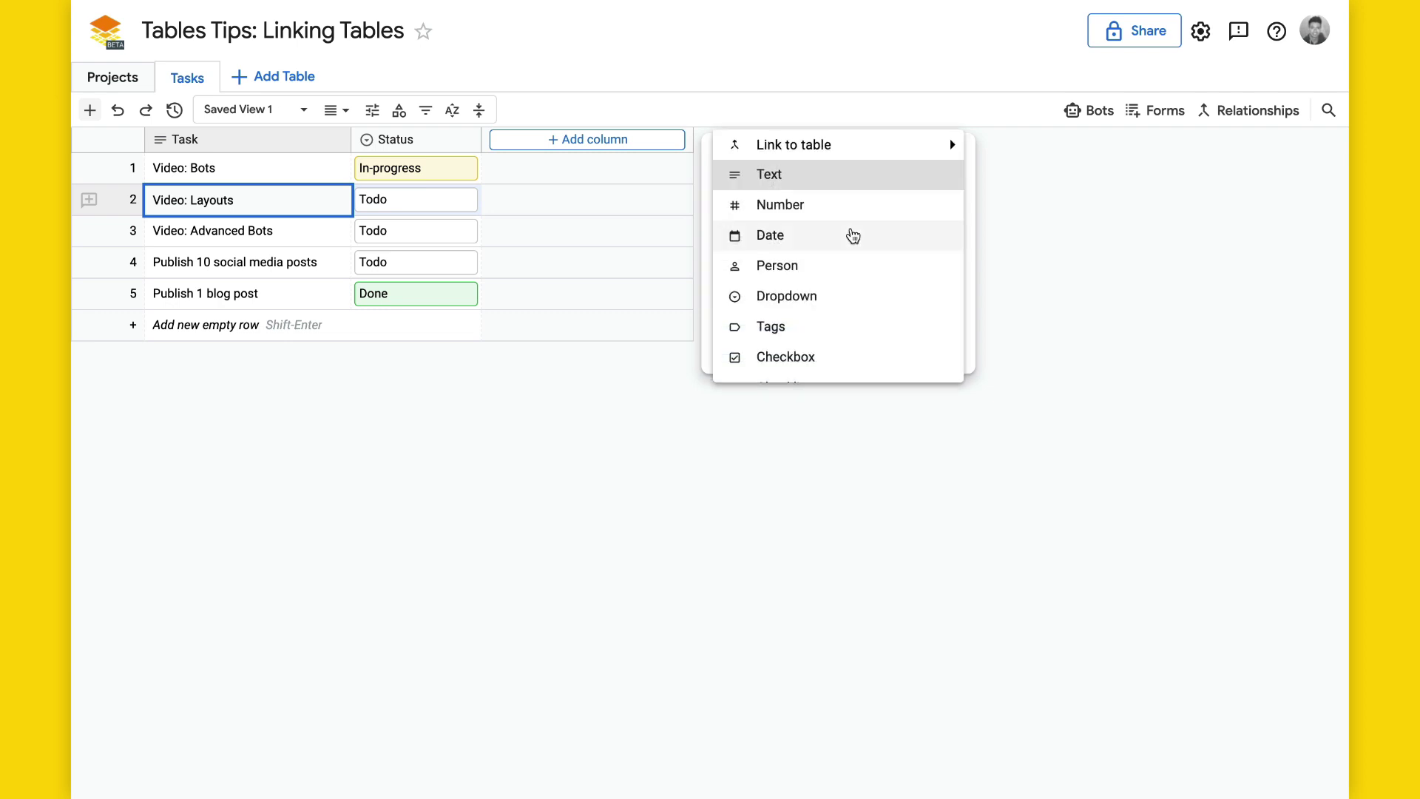
{"action": "mouse_move", "coordinate": [848, 149]}
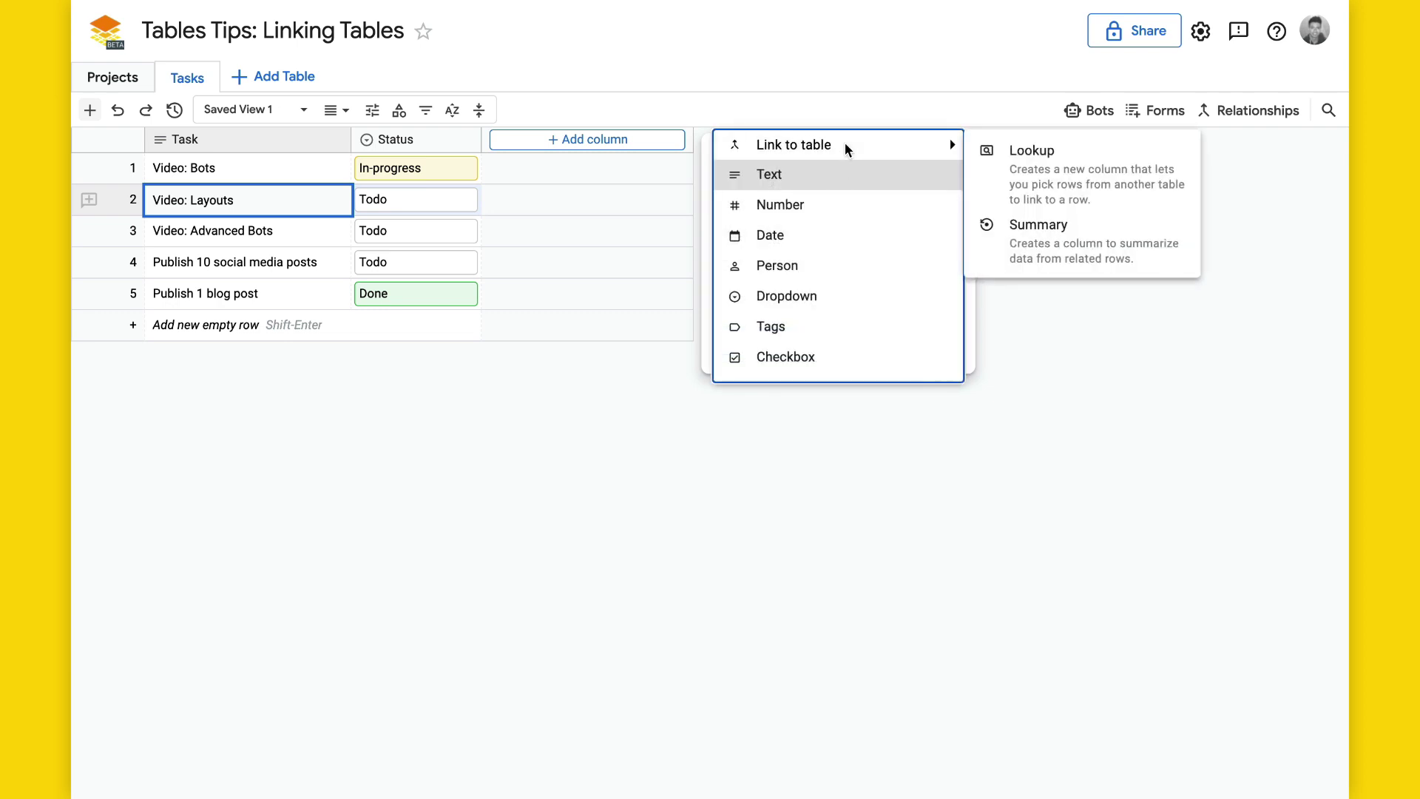
{"action": "left_click", "coordinate": [1059, 164]}
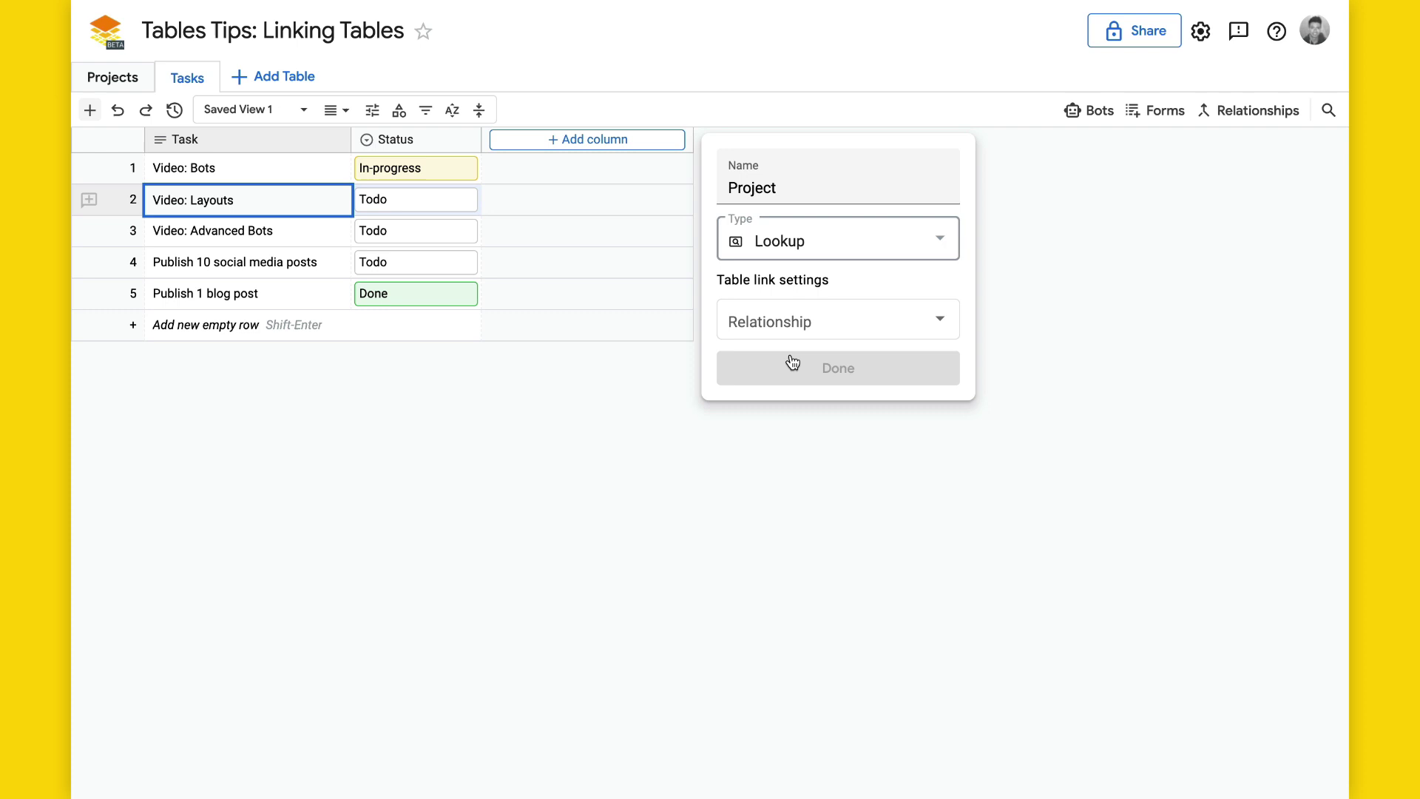
{"action": "left_click", "coordinate": [788, 319]}
{"action": "left_click", "coordinate": [788, 317]}
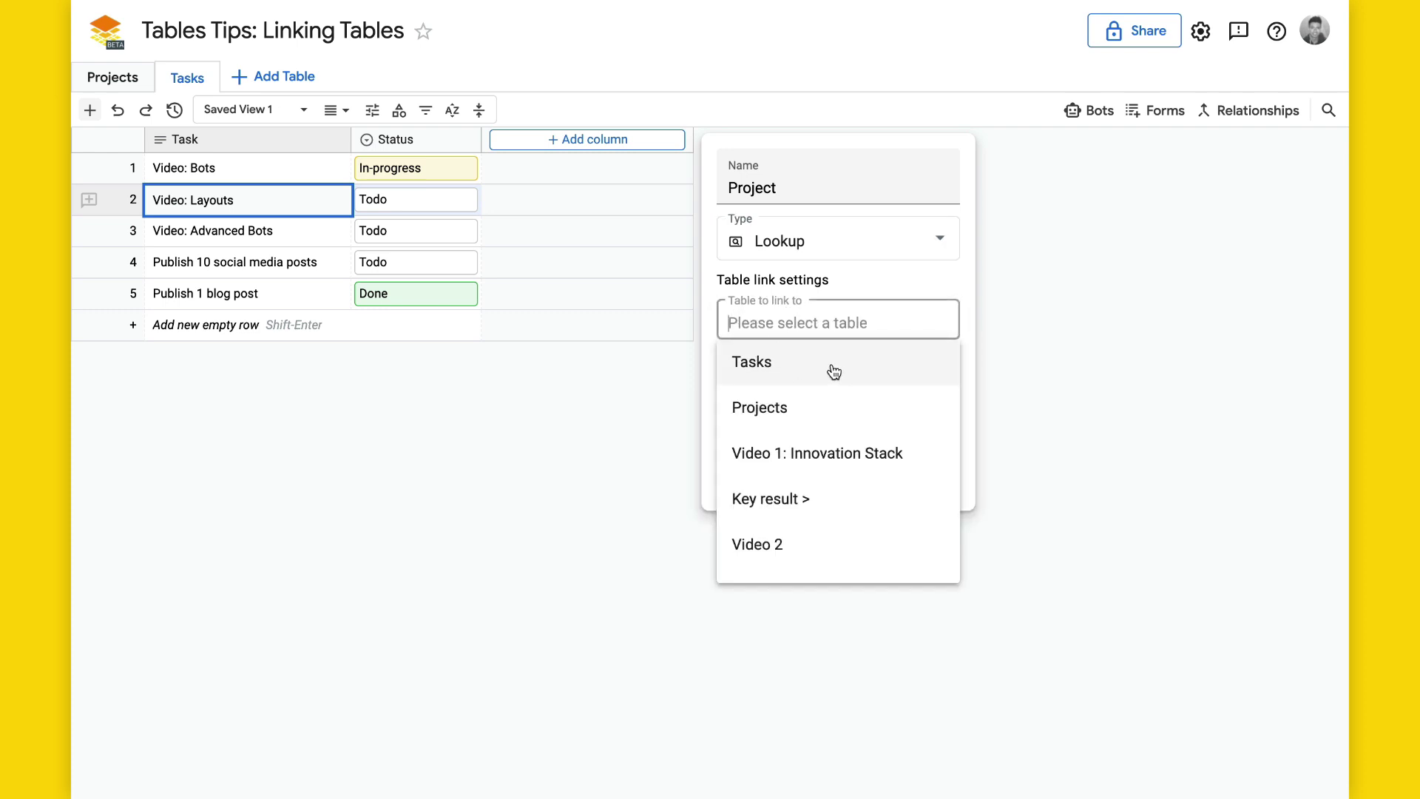
{"action": "left_click", "coordinate": [818, 409]}
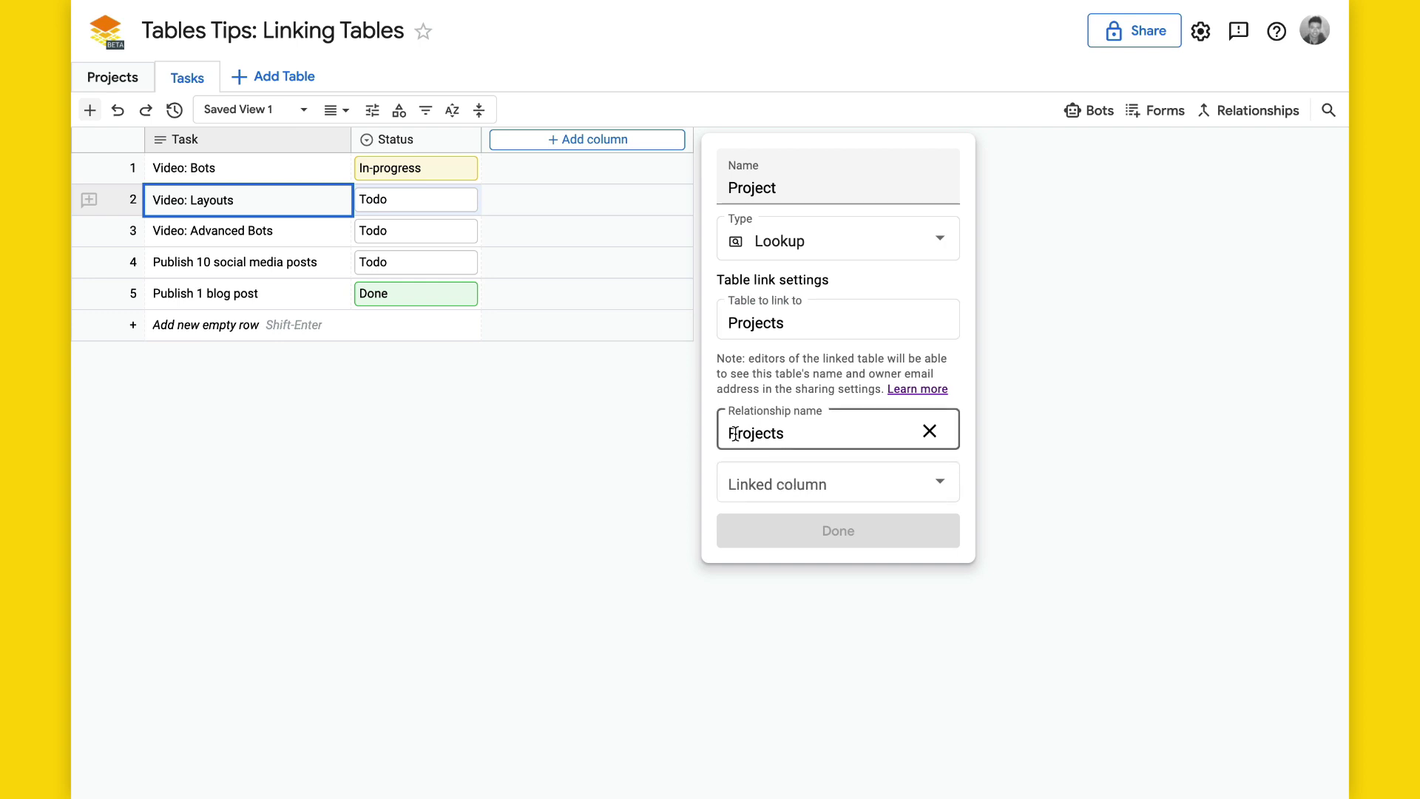
{"action": "left_click", "coordinate": [805, 495]}
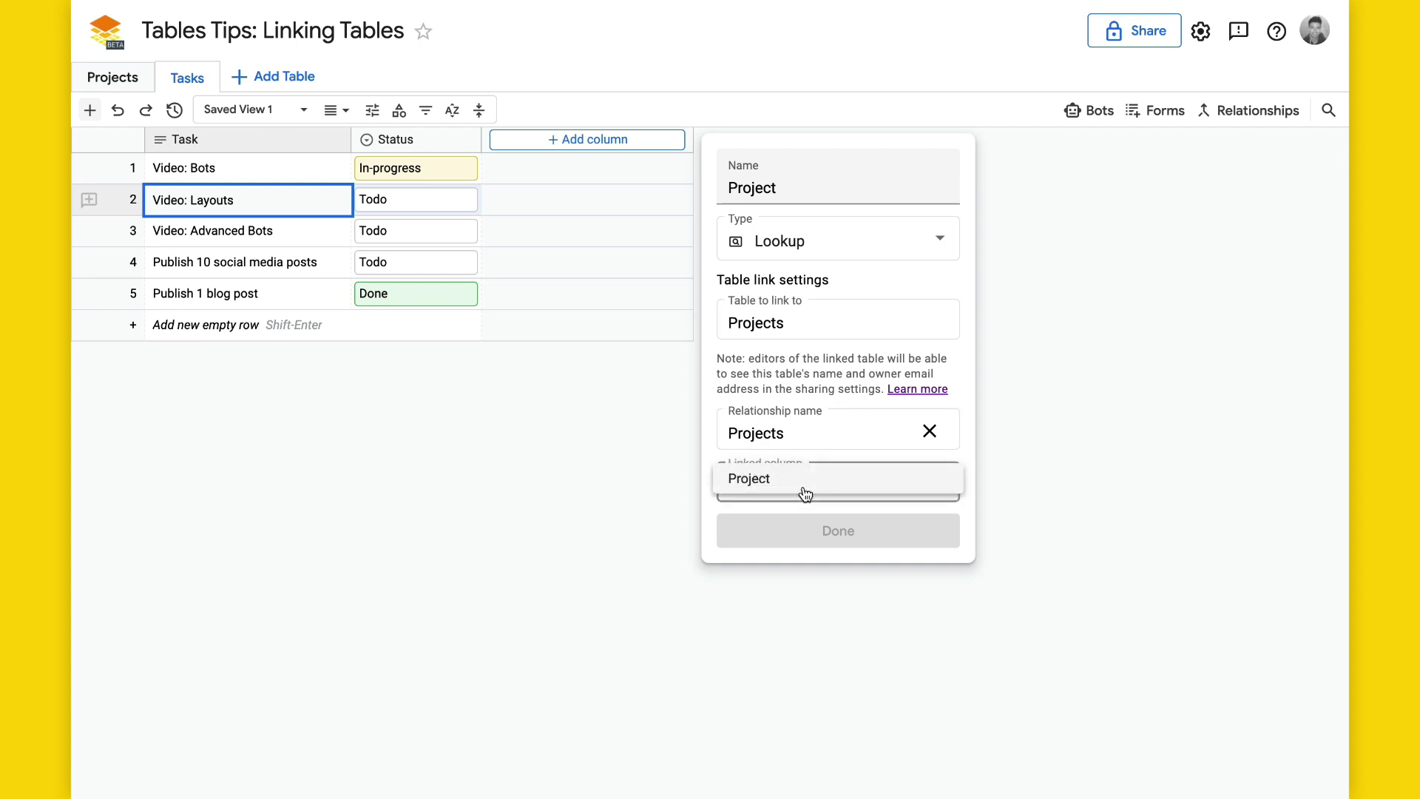
{"action": "left_click", "coordinate": [792, 484]}
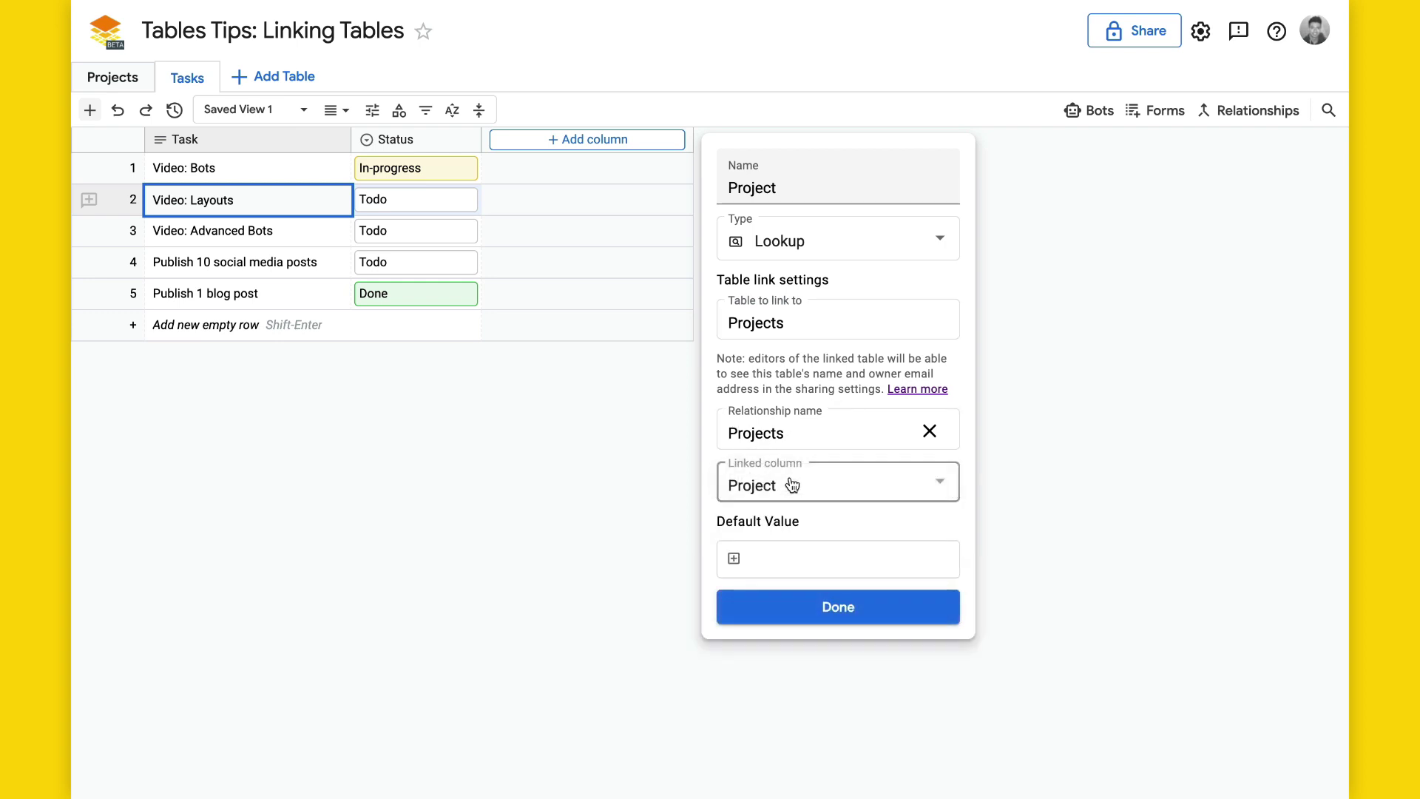
{"action": "left_click", "coordinate": [792, 618]}
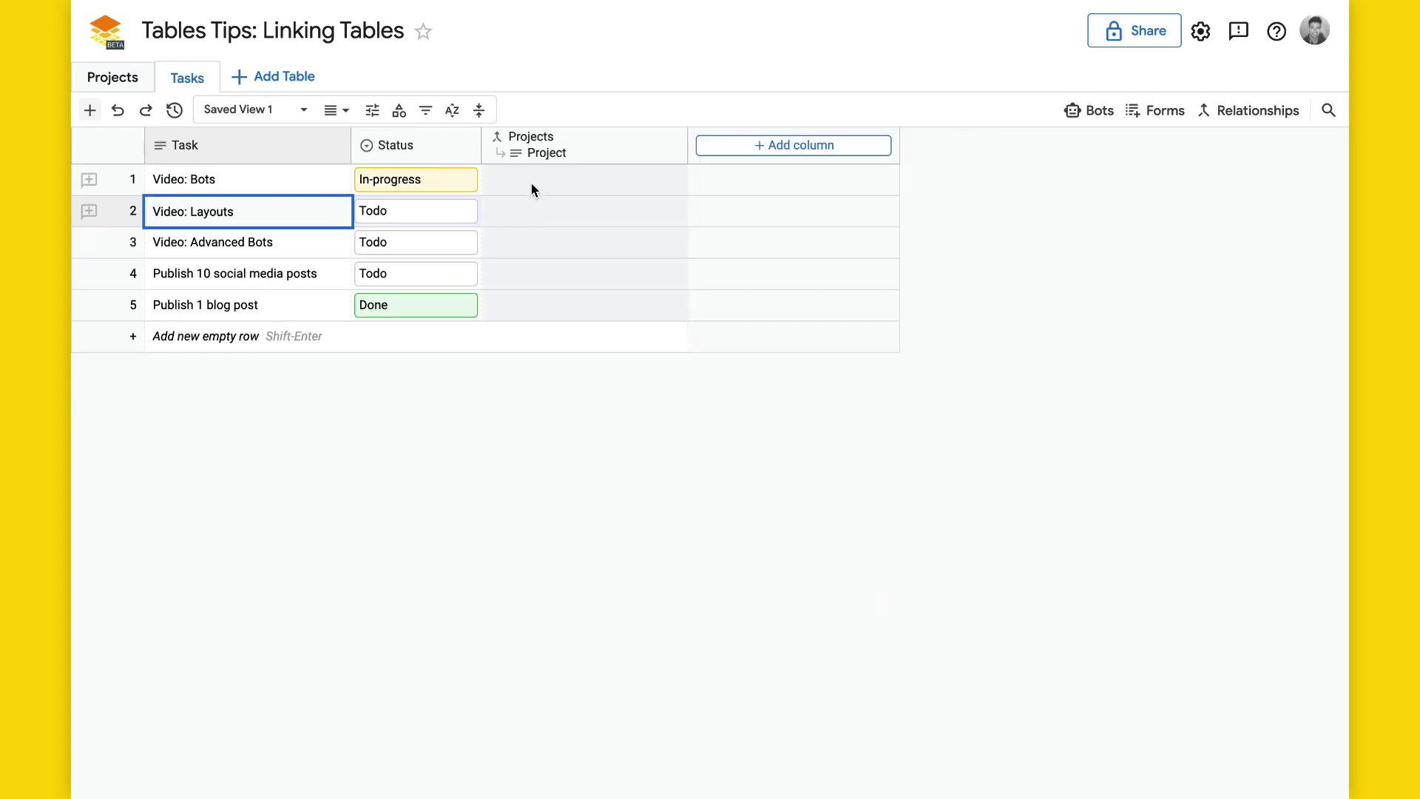
- Link Video: Bots, Video: Layouts and Video: Advanced Bots to Publish 3 videos
{"action": "double_click", "coordinate": [531, 184]}
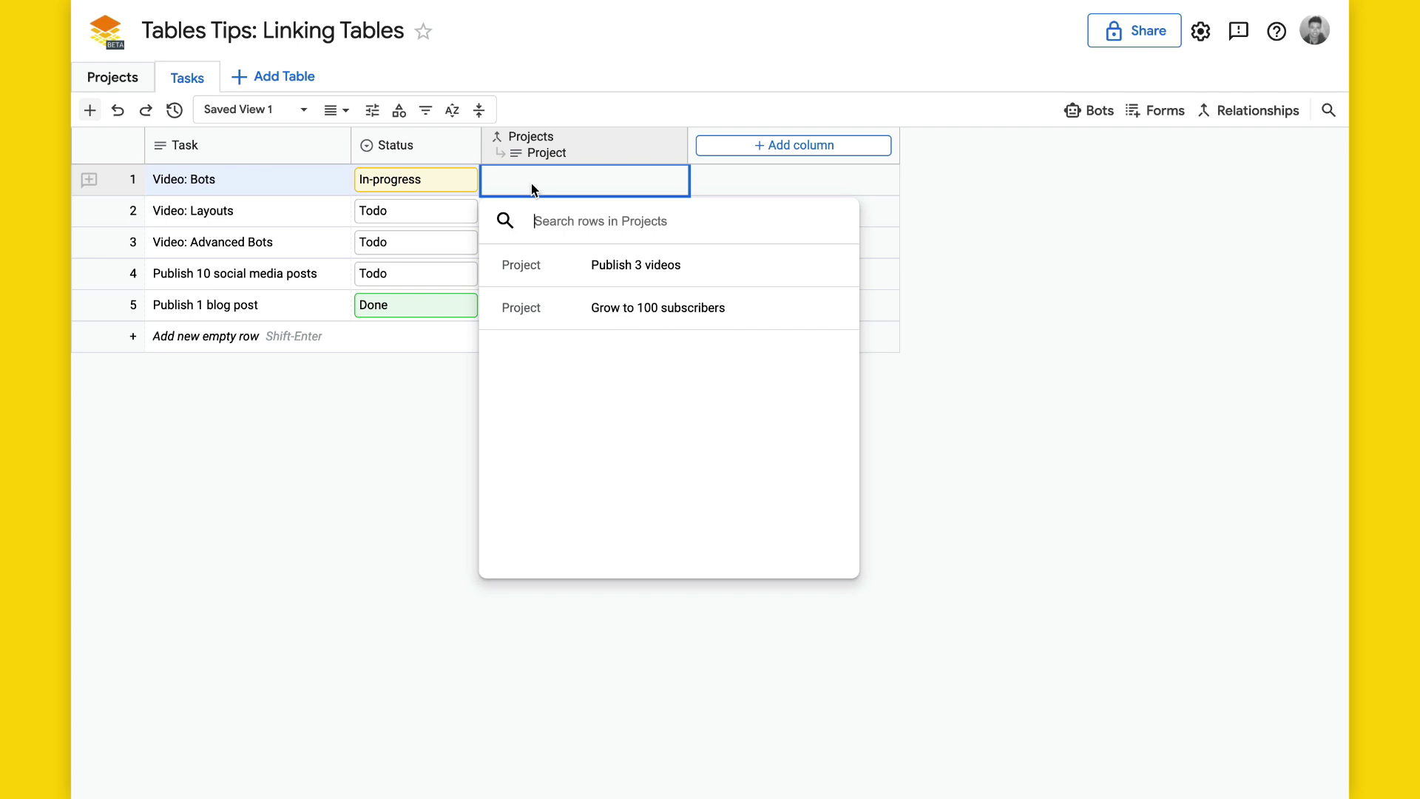
{"action": "left_click", "coordinate": [641, 278]}
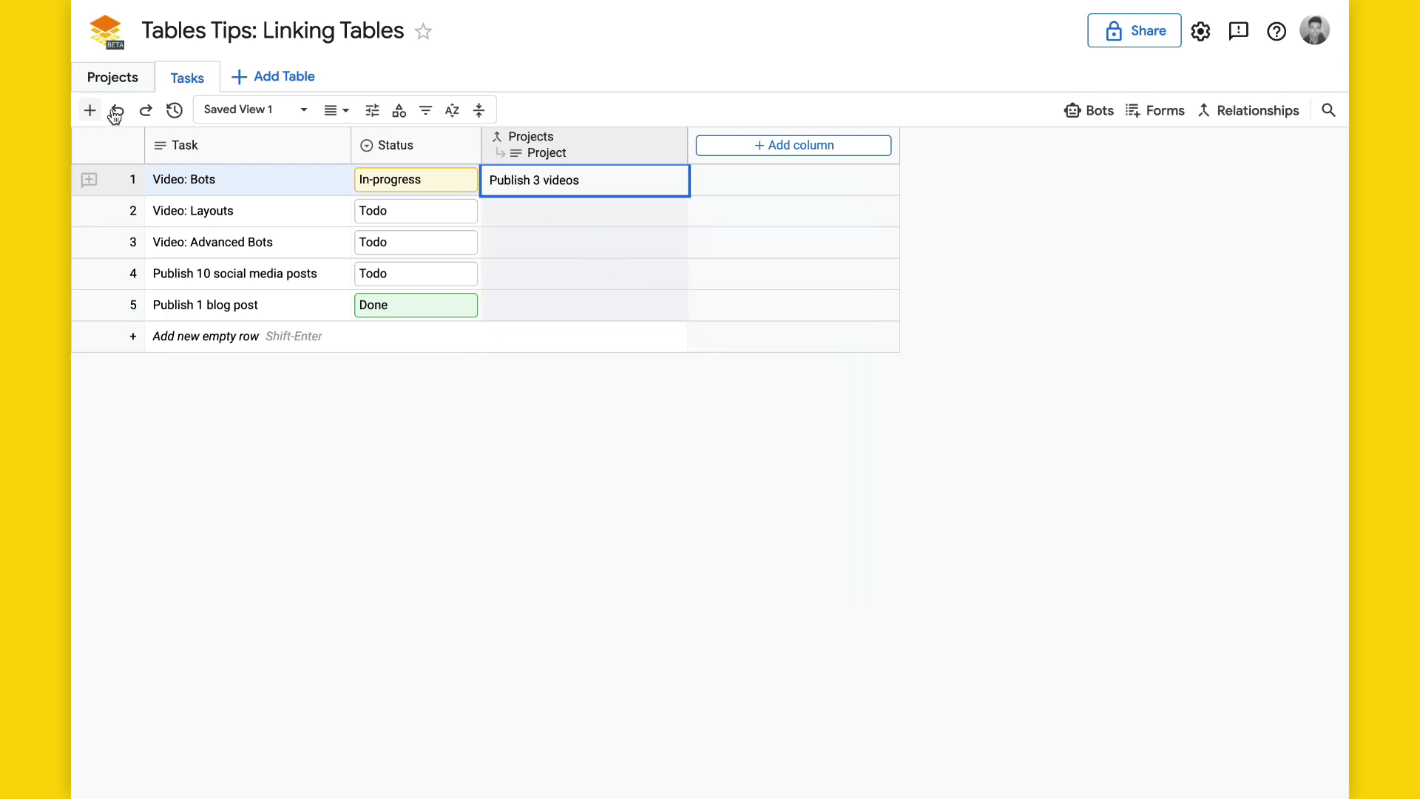
{"action": "left_click", "coordinate": [119, 84]}
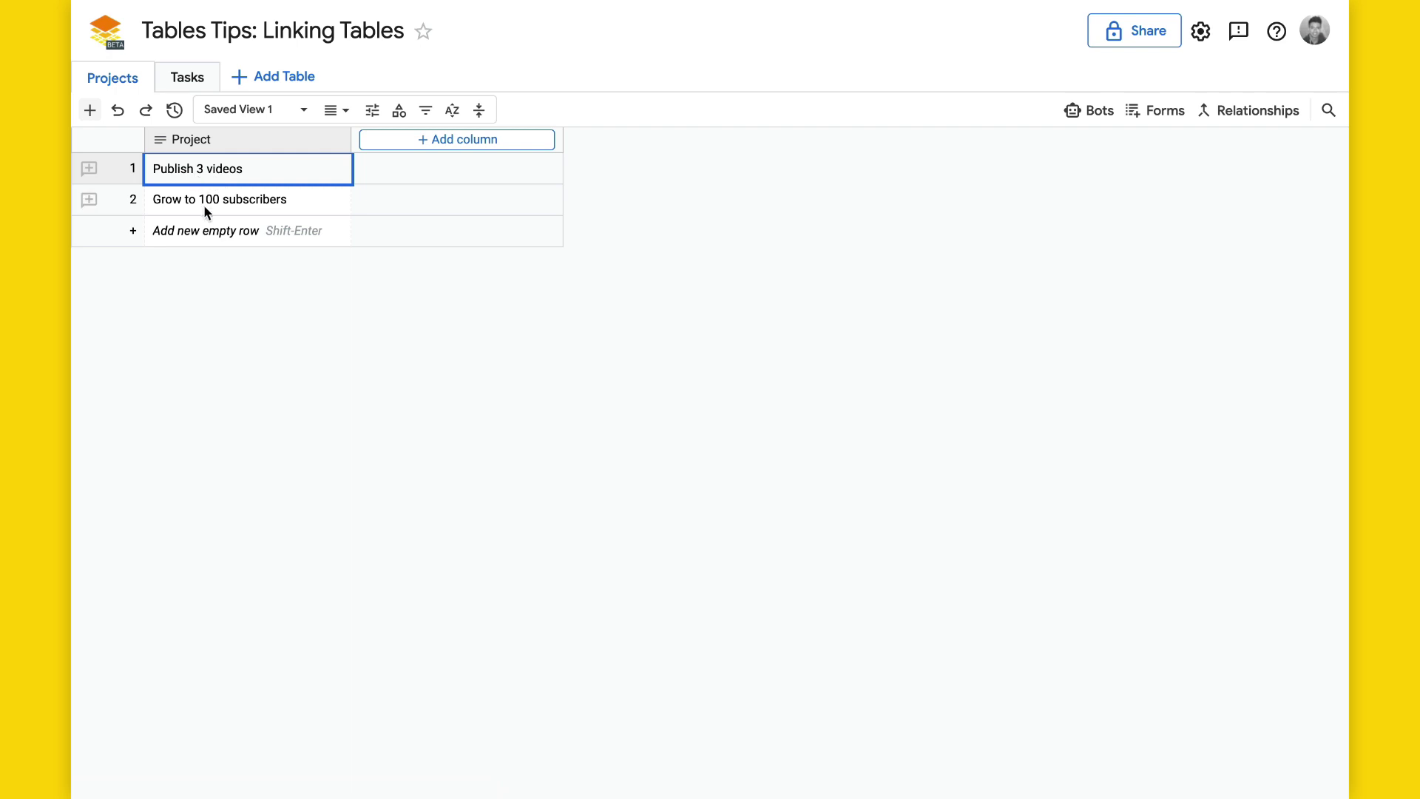
{"action": "left_click", "coordinate": [193, 79]}
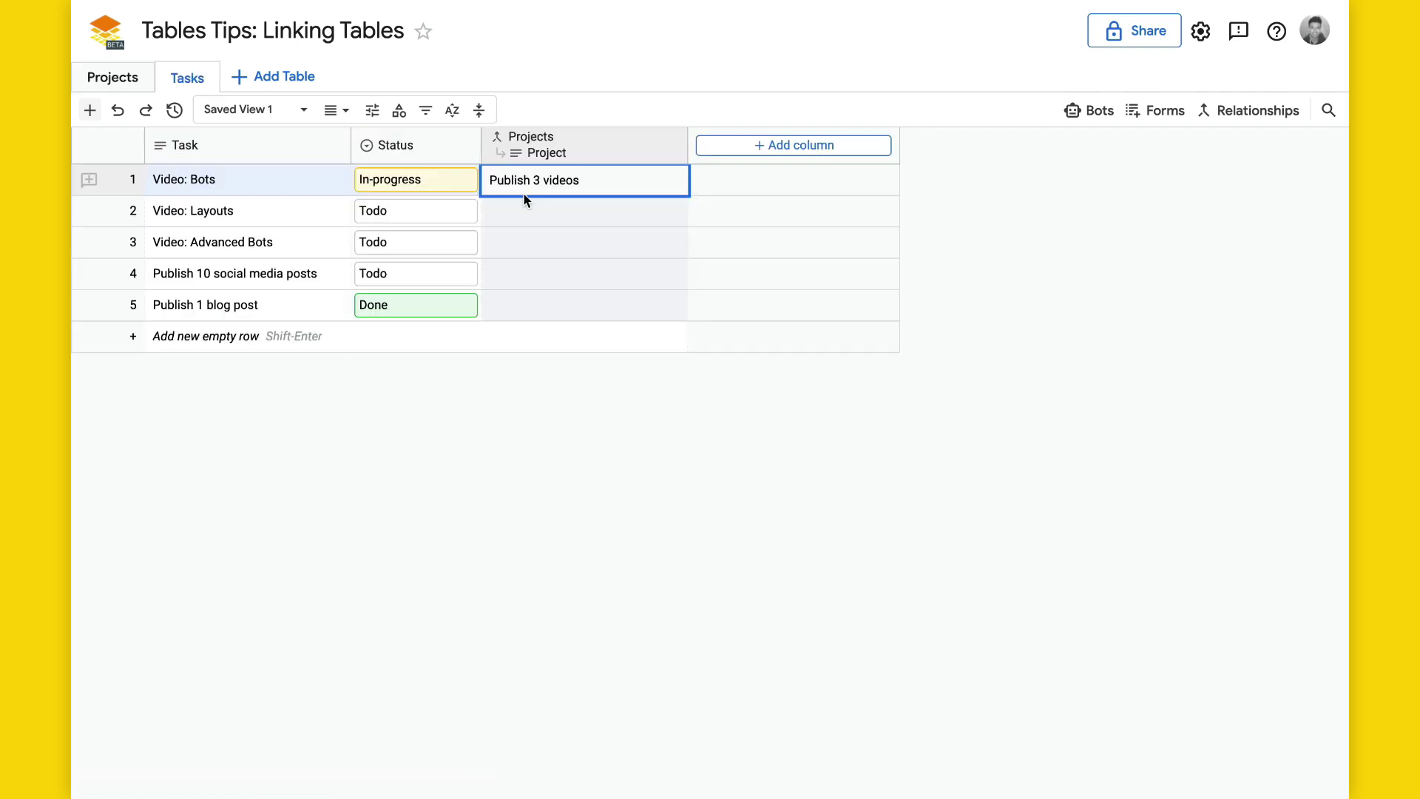
{"action": "double_click", "coordinate": [518, 213]}
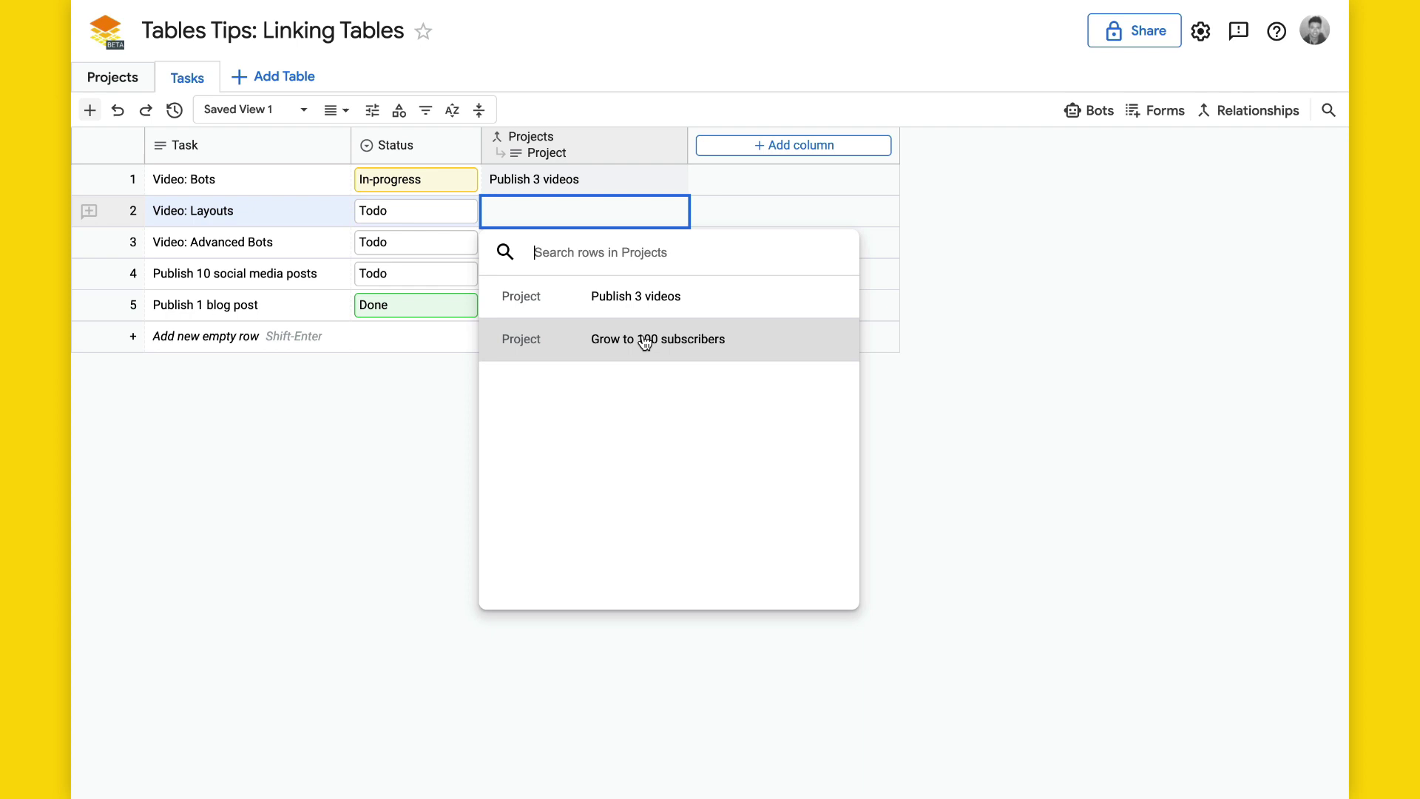
{"action": "left_click", "coordinate": [634, 300]}
{"action": "double_click", "coordinate": [550, 244]}
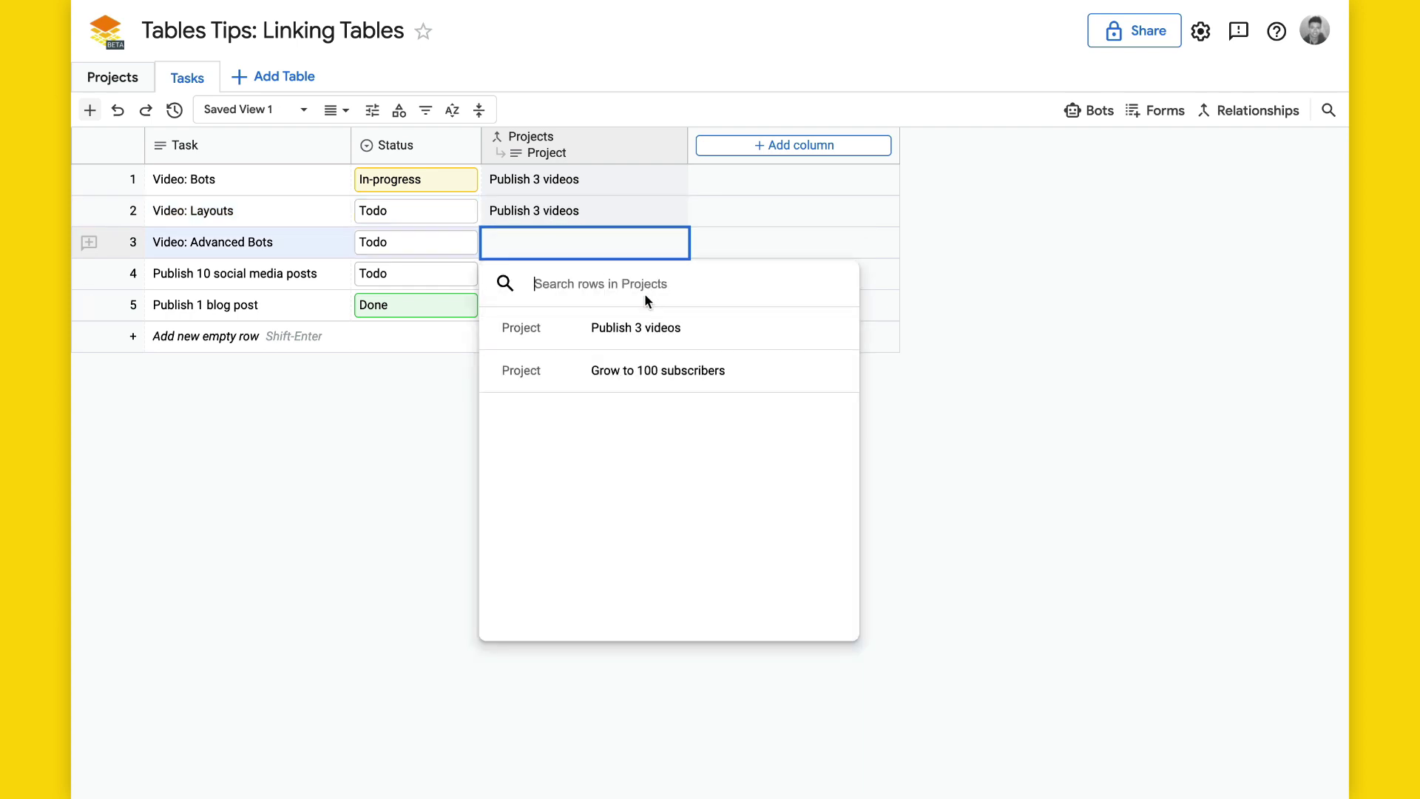
{"action": "left_click", "coordinate": [635, 327]}
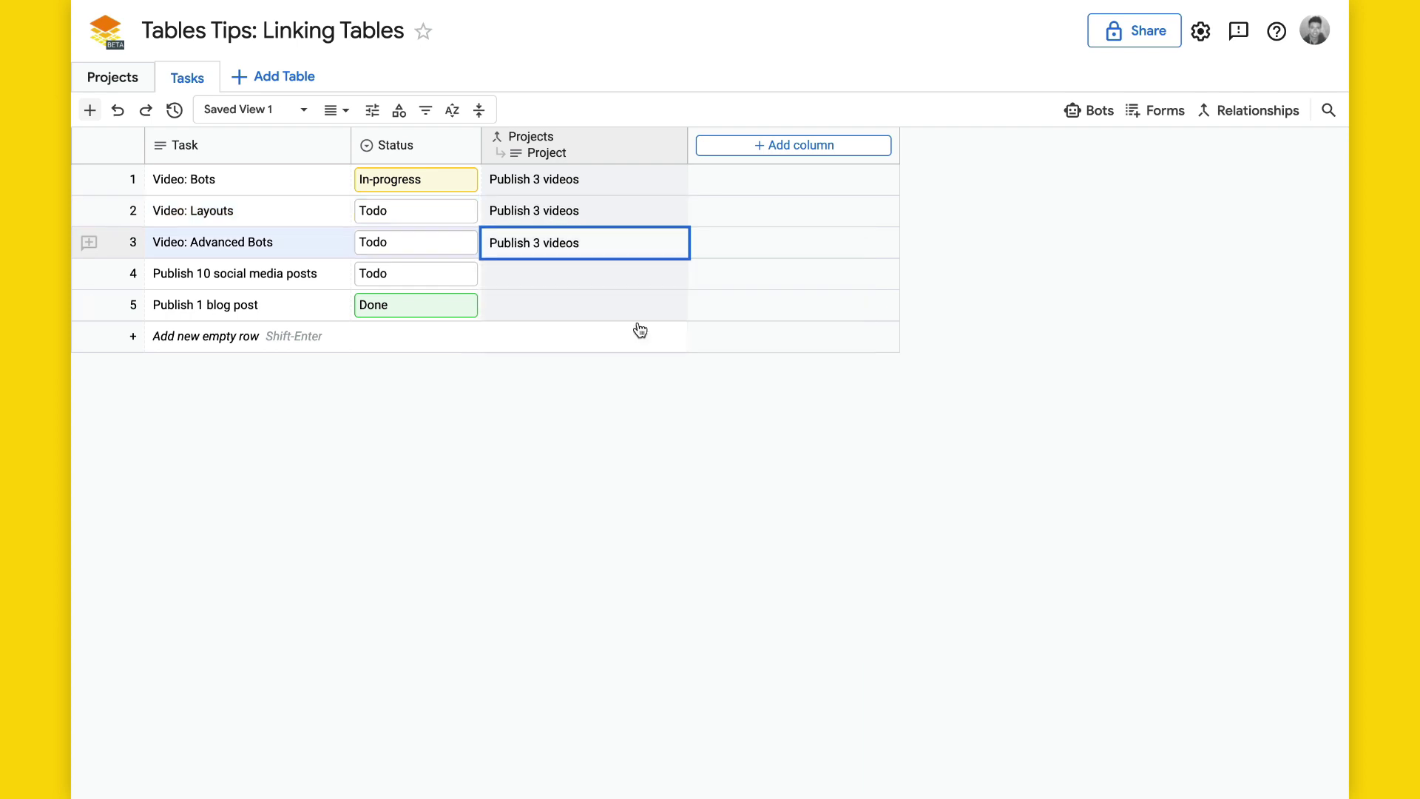
- Link the social media posts task to Grow to 100 subscribers and edit the blog post's project
{"action": "left_click", "coordinate": [547, 264]}
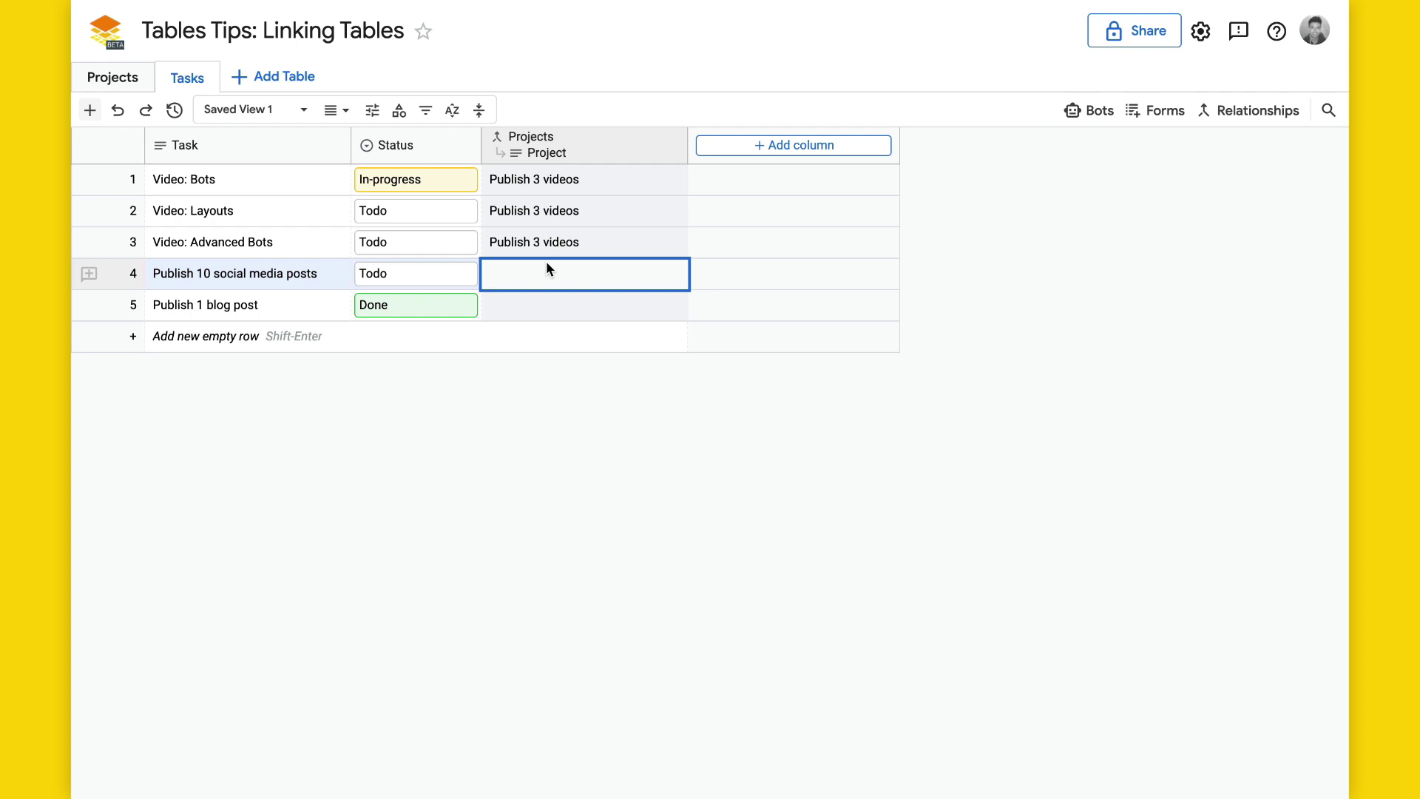
{"action": "double_click", "coordinate": [531, 269]}
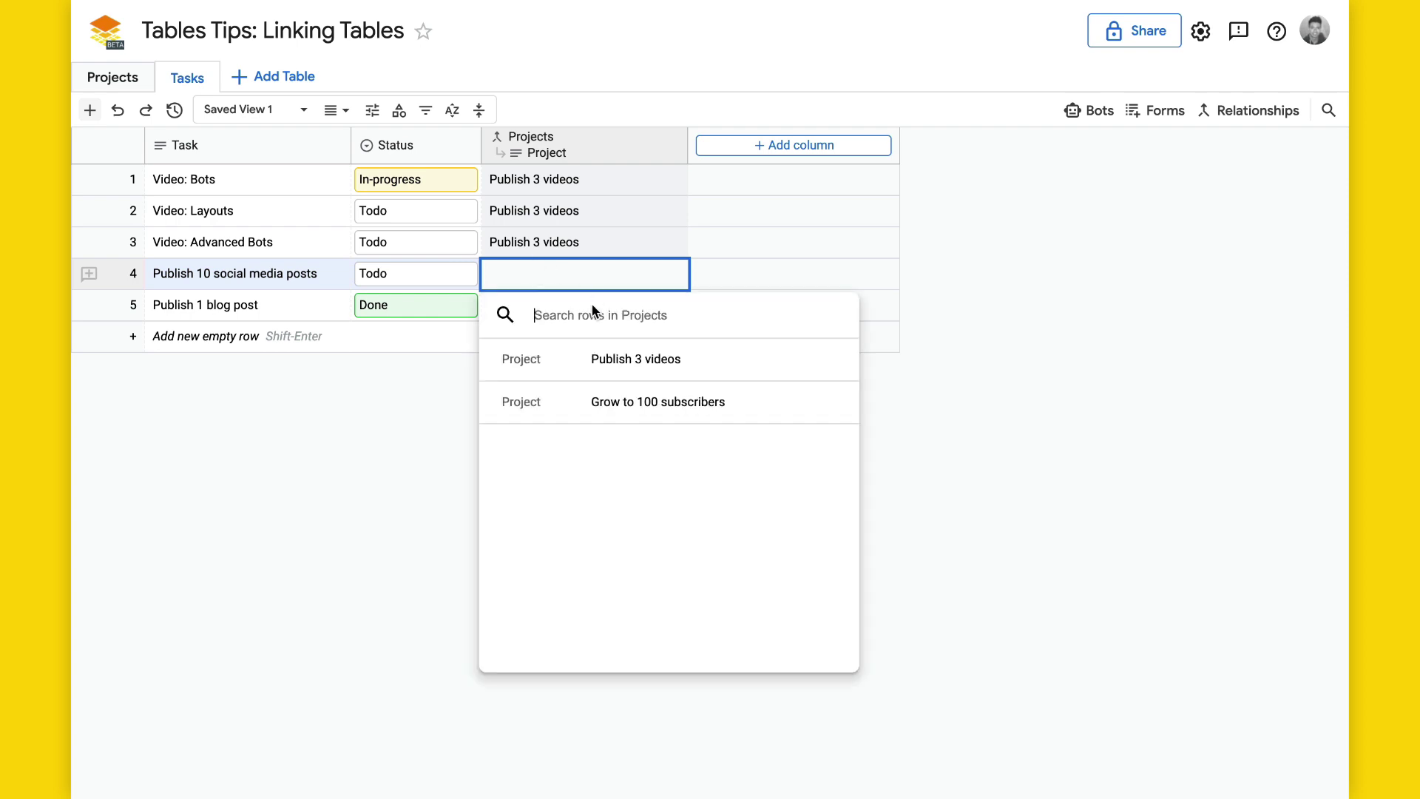
{"action": "left_click", "coordinate": [597, 396]}
{"action": "double_click", "coordinate": [543, 299]}
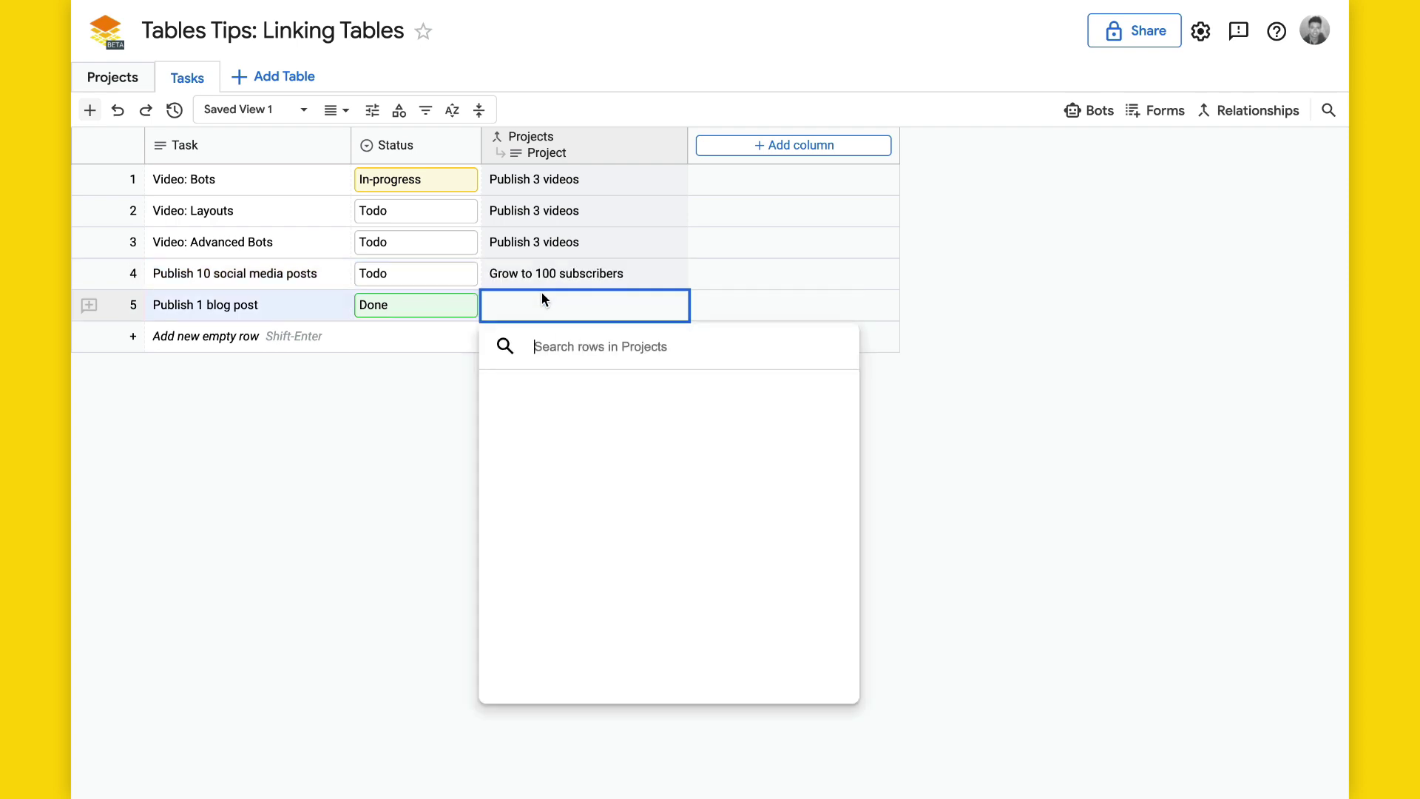
{"action": "left_click", "coordinate": [604, 436]}
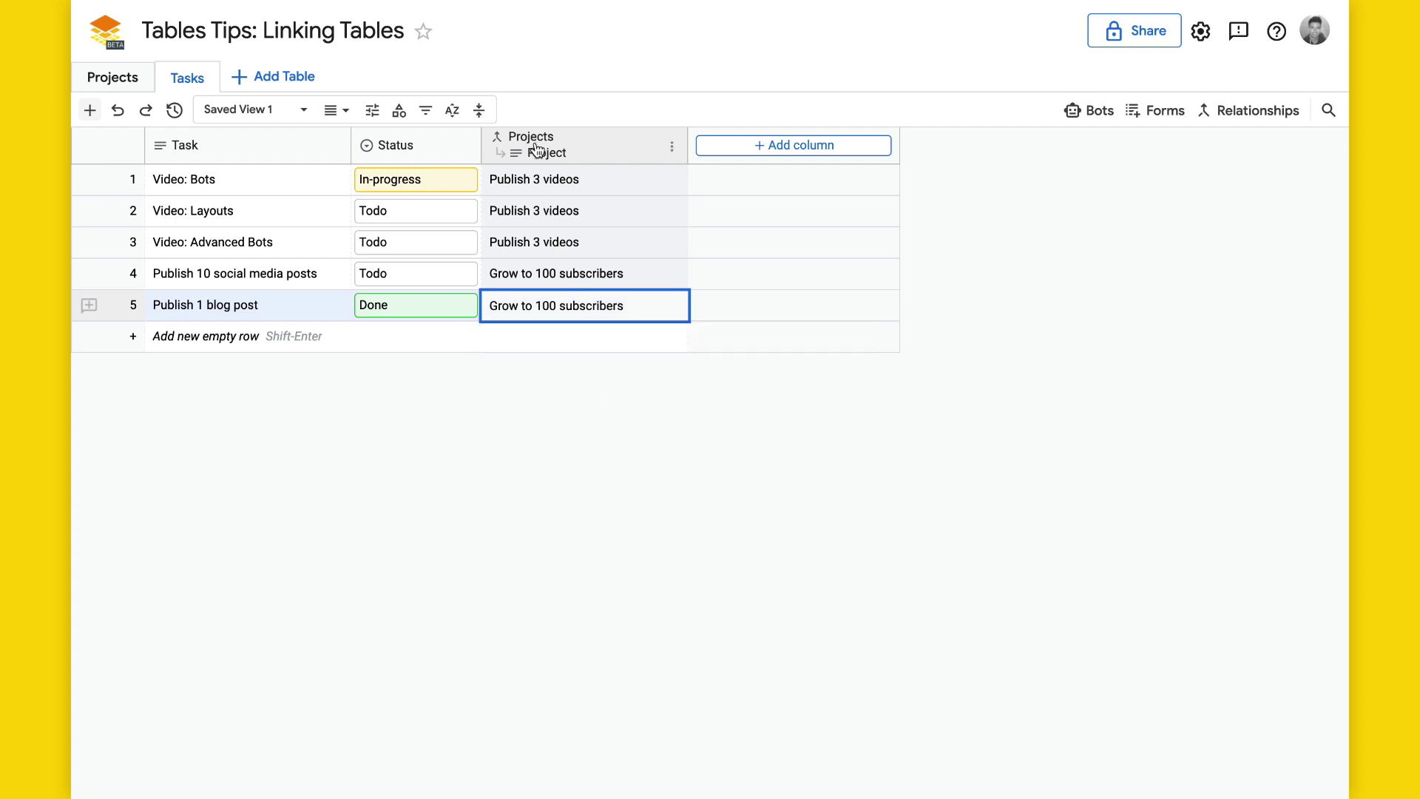
{"action": "left_click_drag", "start_coordinate": [564, 150], "coordinate": [244, 148]}
{"action": "left_click_drag", "start_coordinate": [352, 143], "coordinate": [319, 143]}
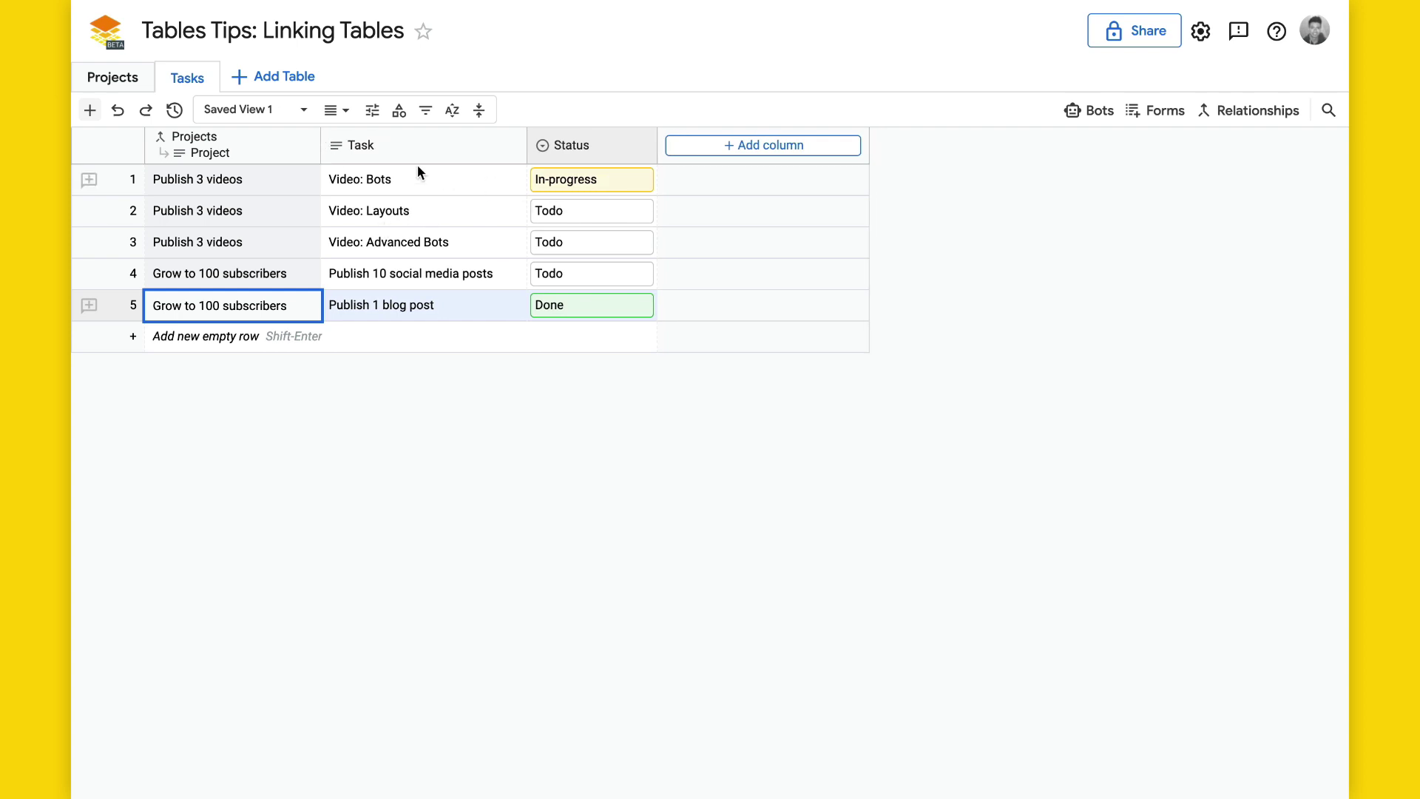
- Add a column named Tasks to the Projects table with the Link to table Summary type
{"action": "left_click", "coordinate": [123, 74]}
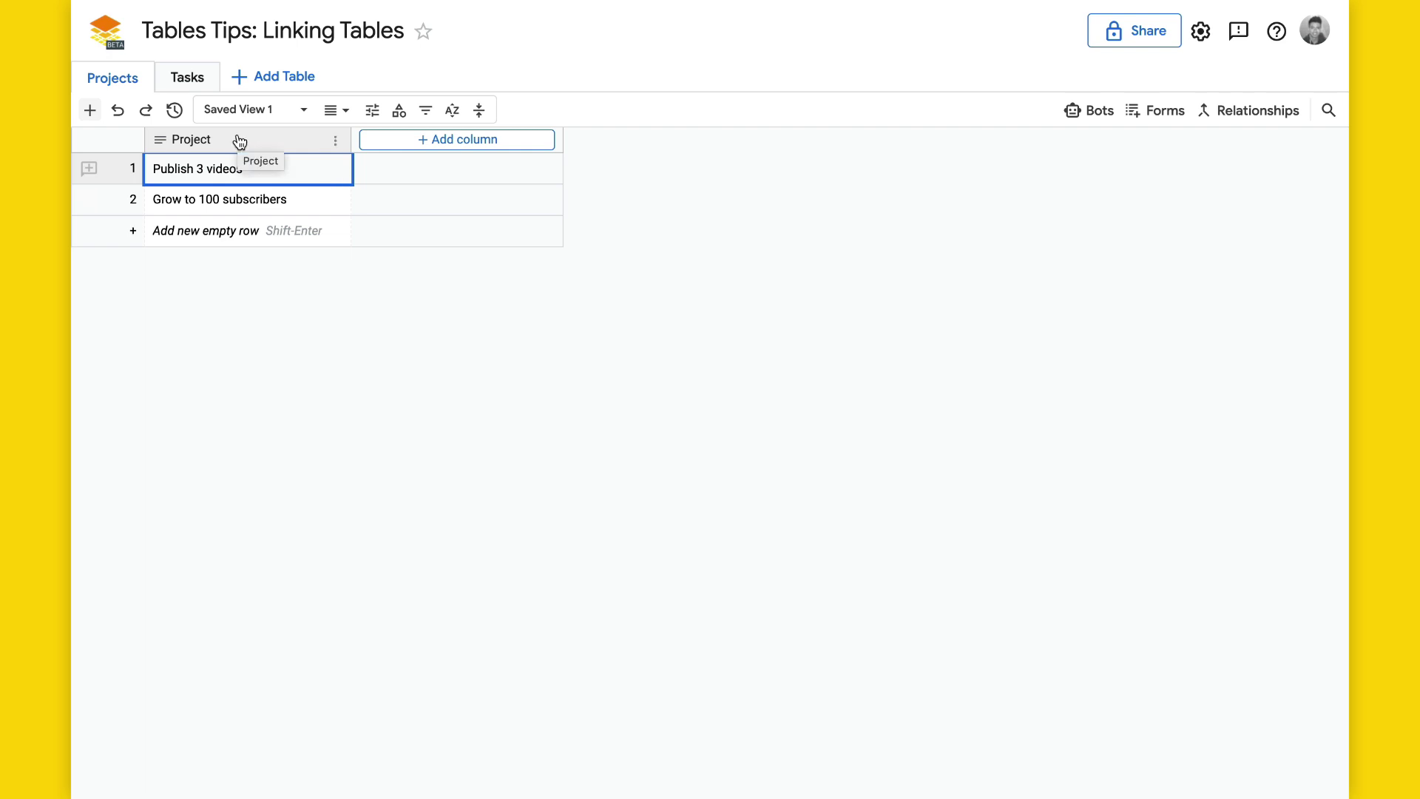
{"action": "left_click", "coordinate": [463, 140]}
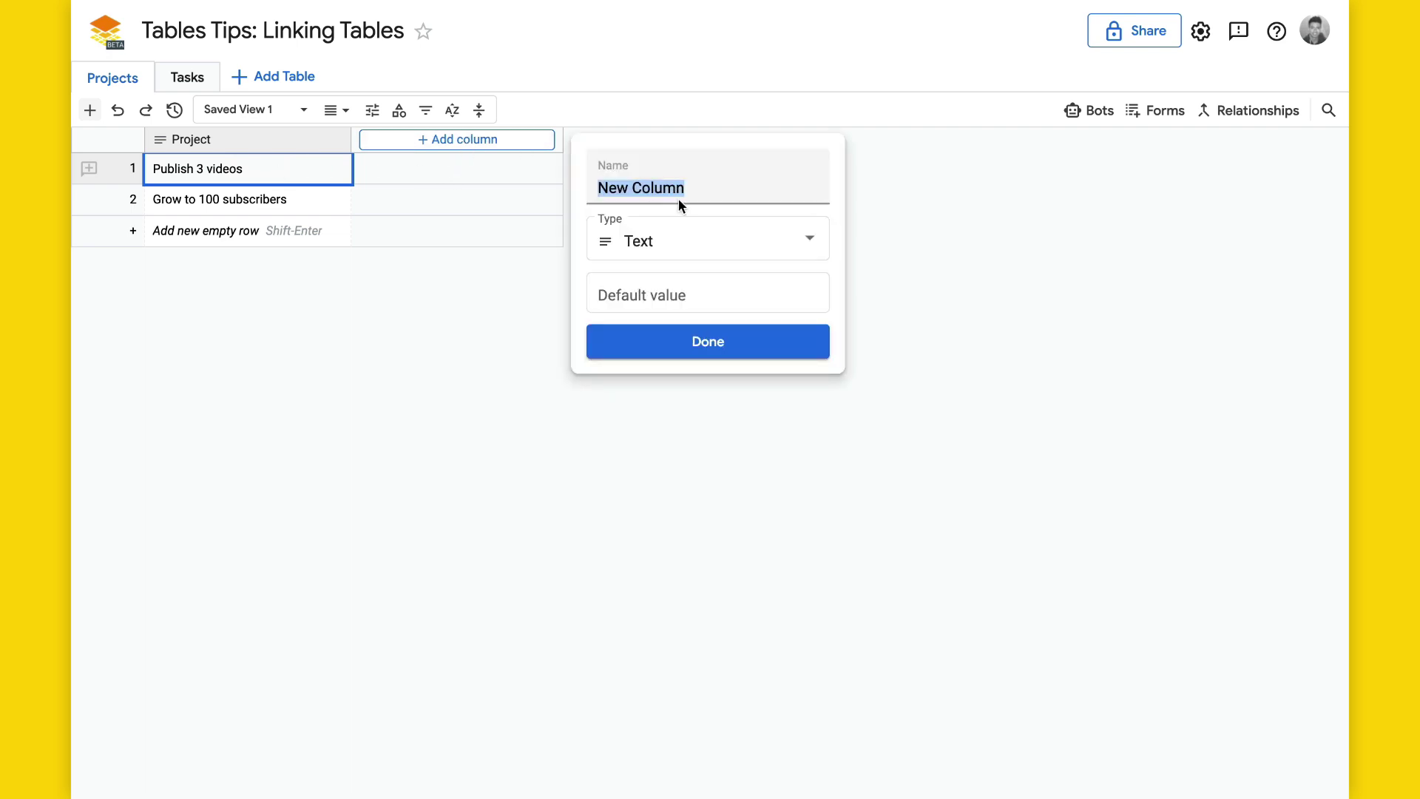
{"action": "type", "text": "Tasks"}
{"action": "left_click", "coordinate": [707, 240]}
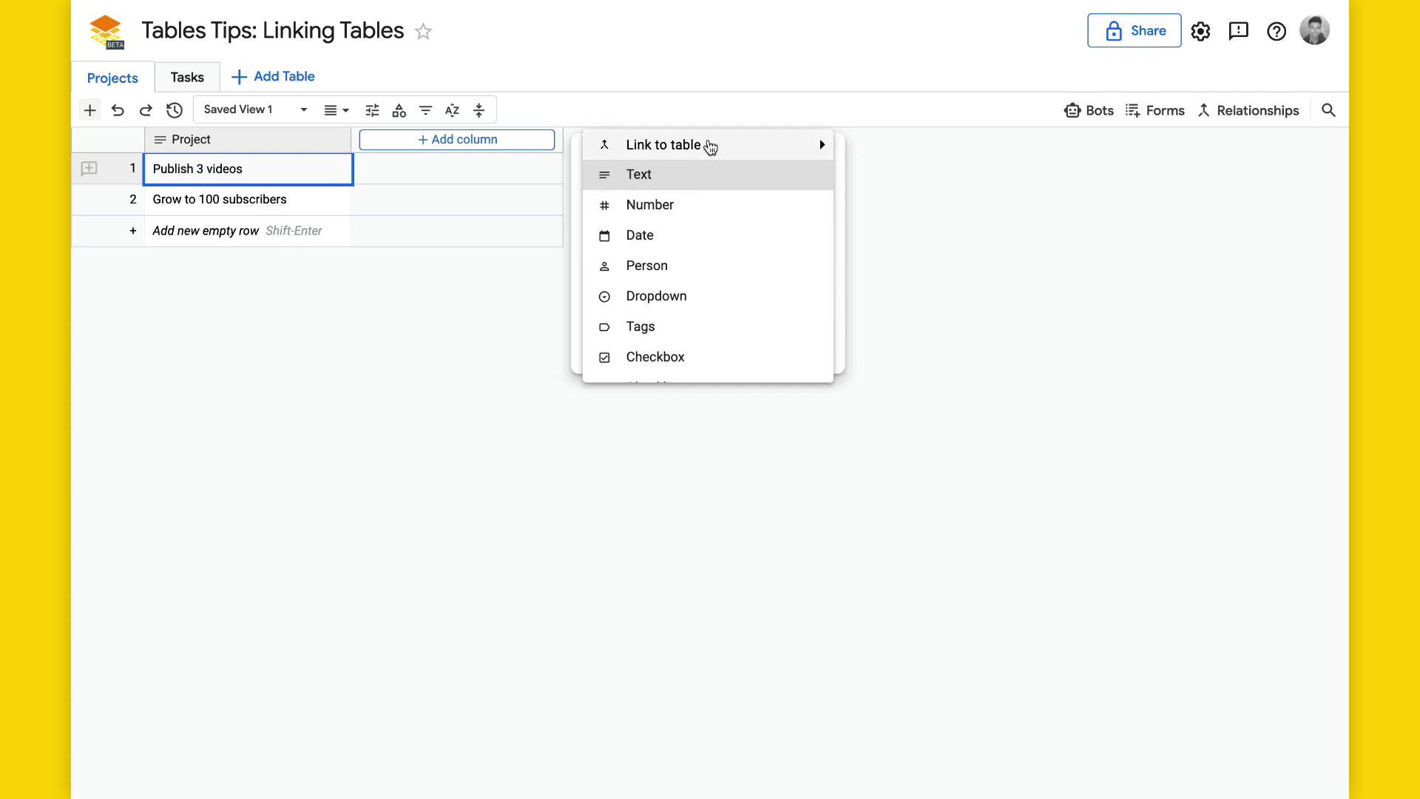
{"action": "left_click", "coordinate": [710, 146]}
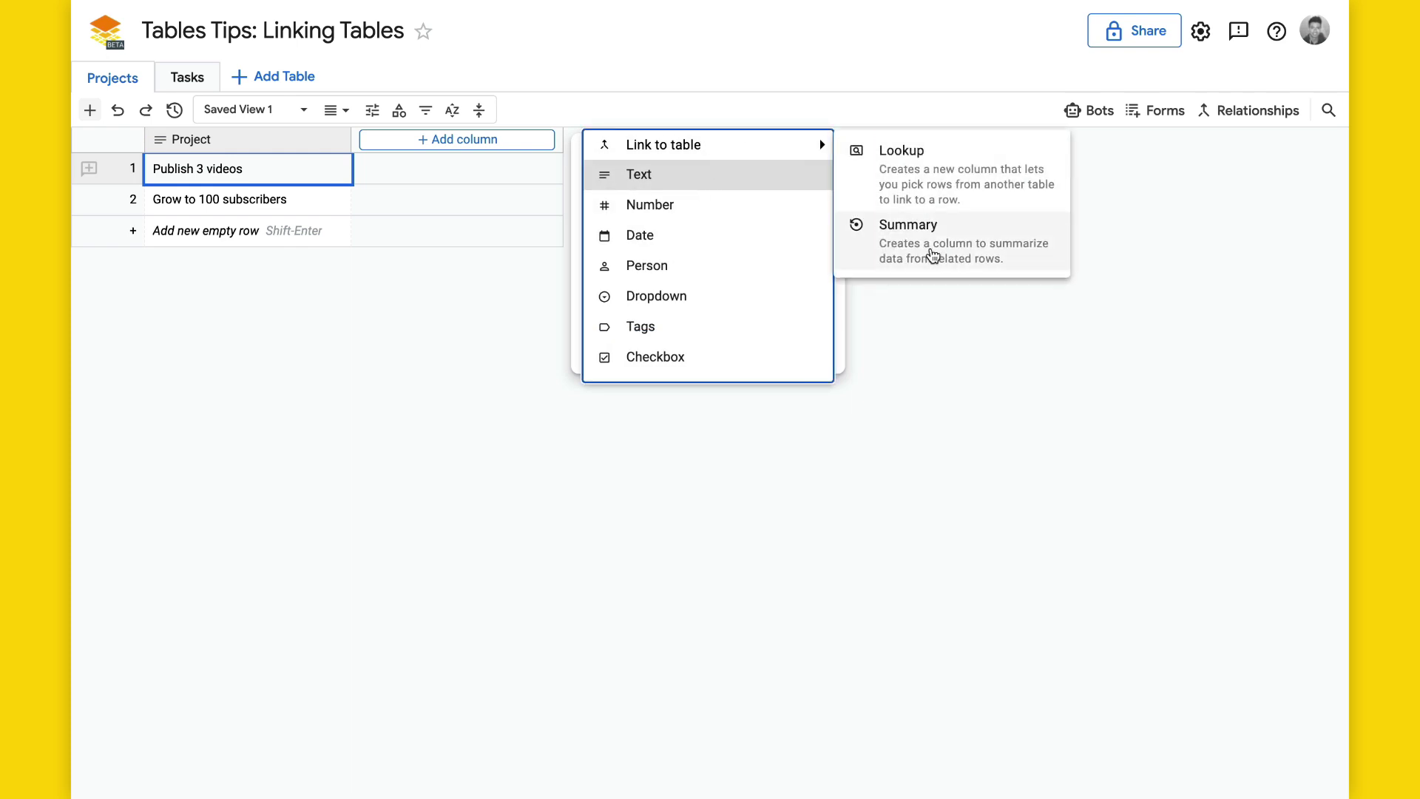
{"action": "left_click", "coordinate": [933, 255]}
- Set the Tasks summary to the Projects relationship, Task column, Values (first 20)
{"action": "left_click", "coordinate": [786, 320]}
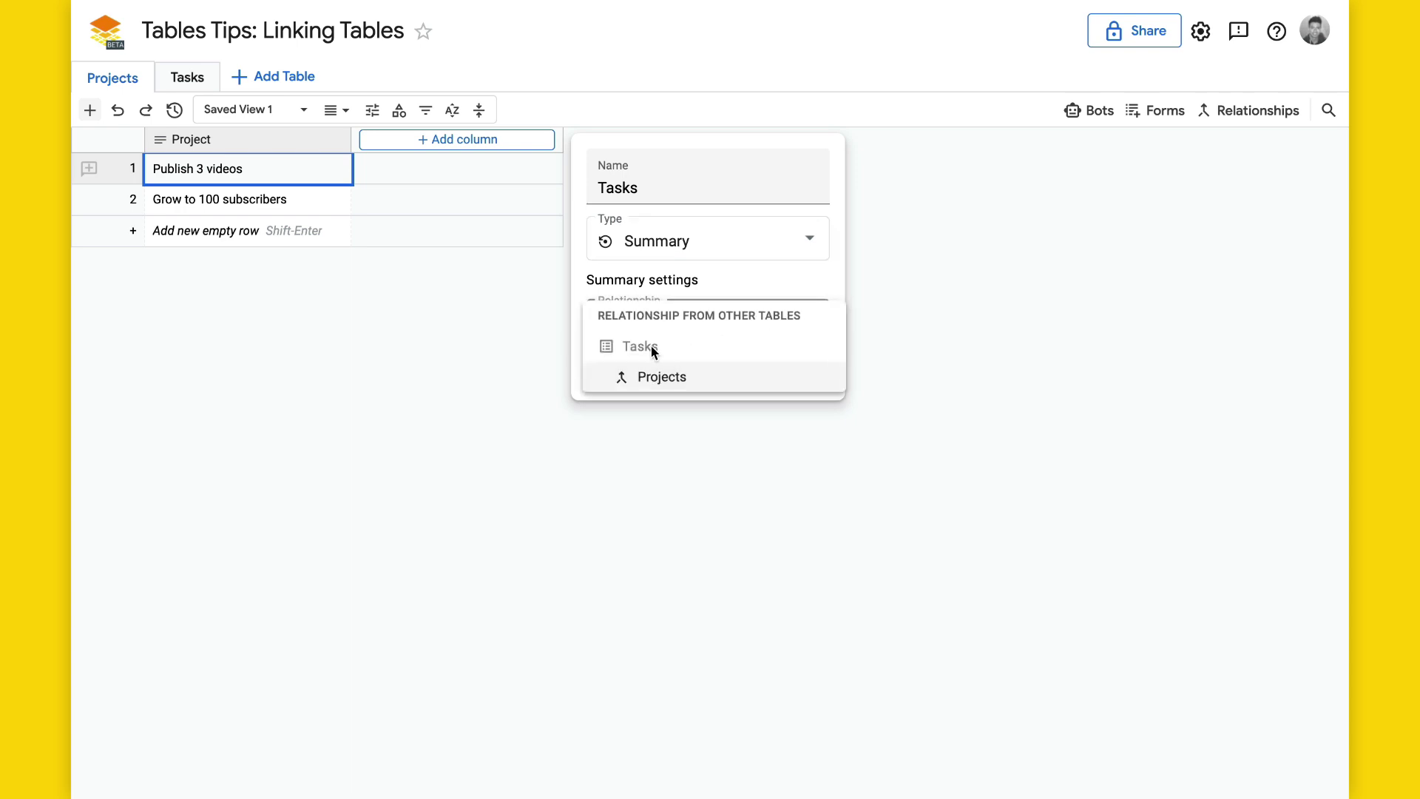
{"action": "left_click", "coordinate": [711, 381]}
{"action": "left_click", "coordinate": [656, 371]}
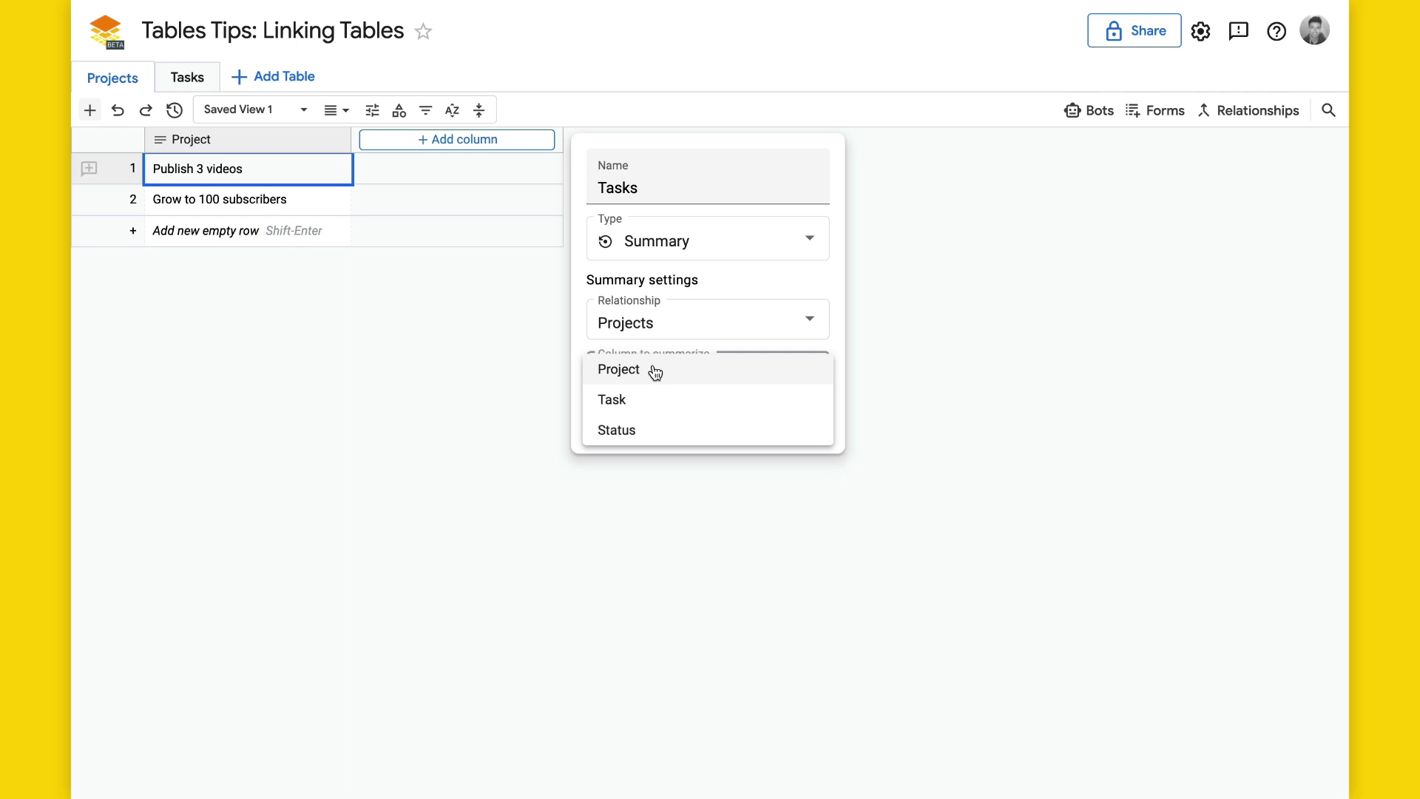
{"action": "left_click", "coordinate": [646, 399]}
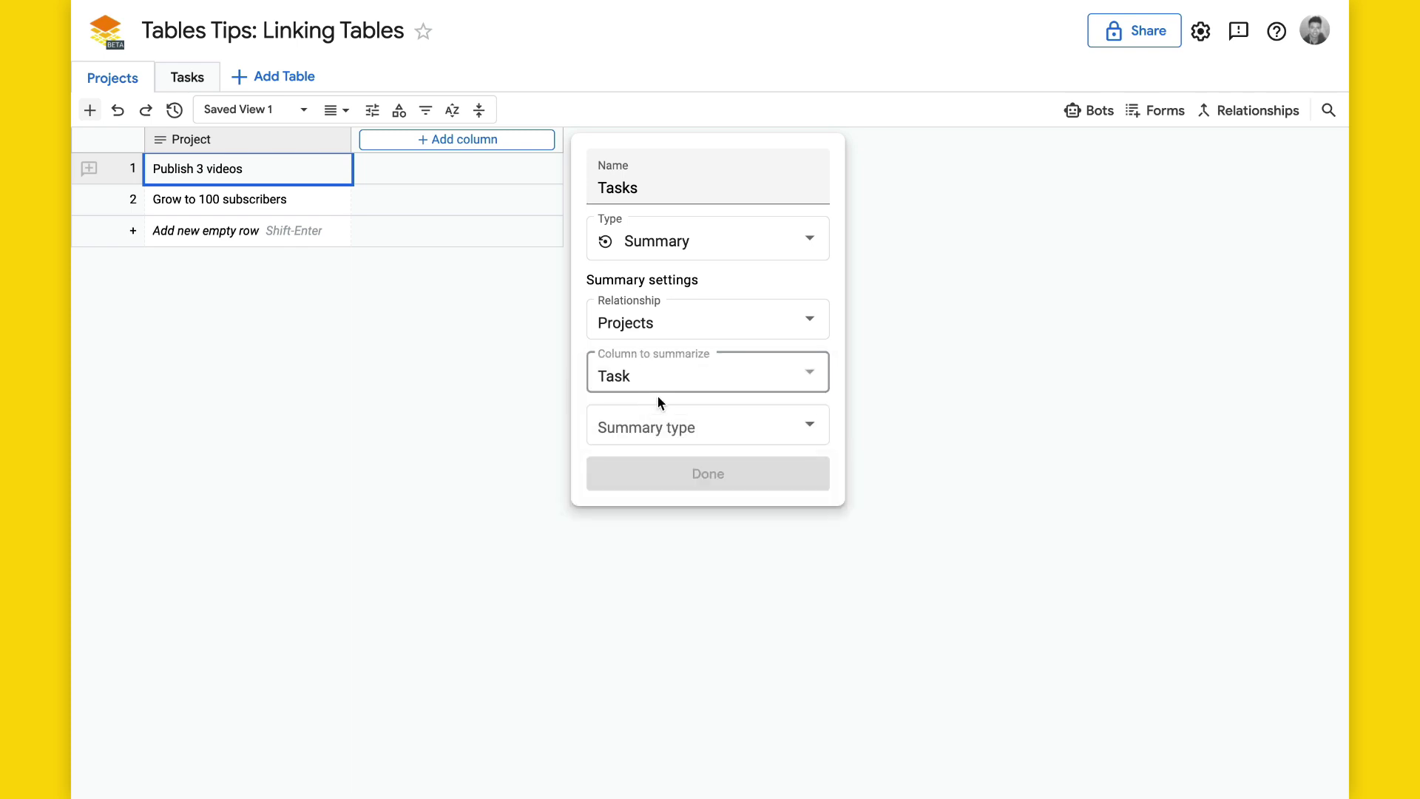
{"action": "left_click", "coordinate": [656, 429]}
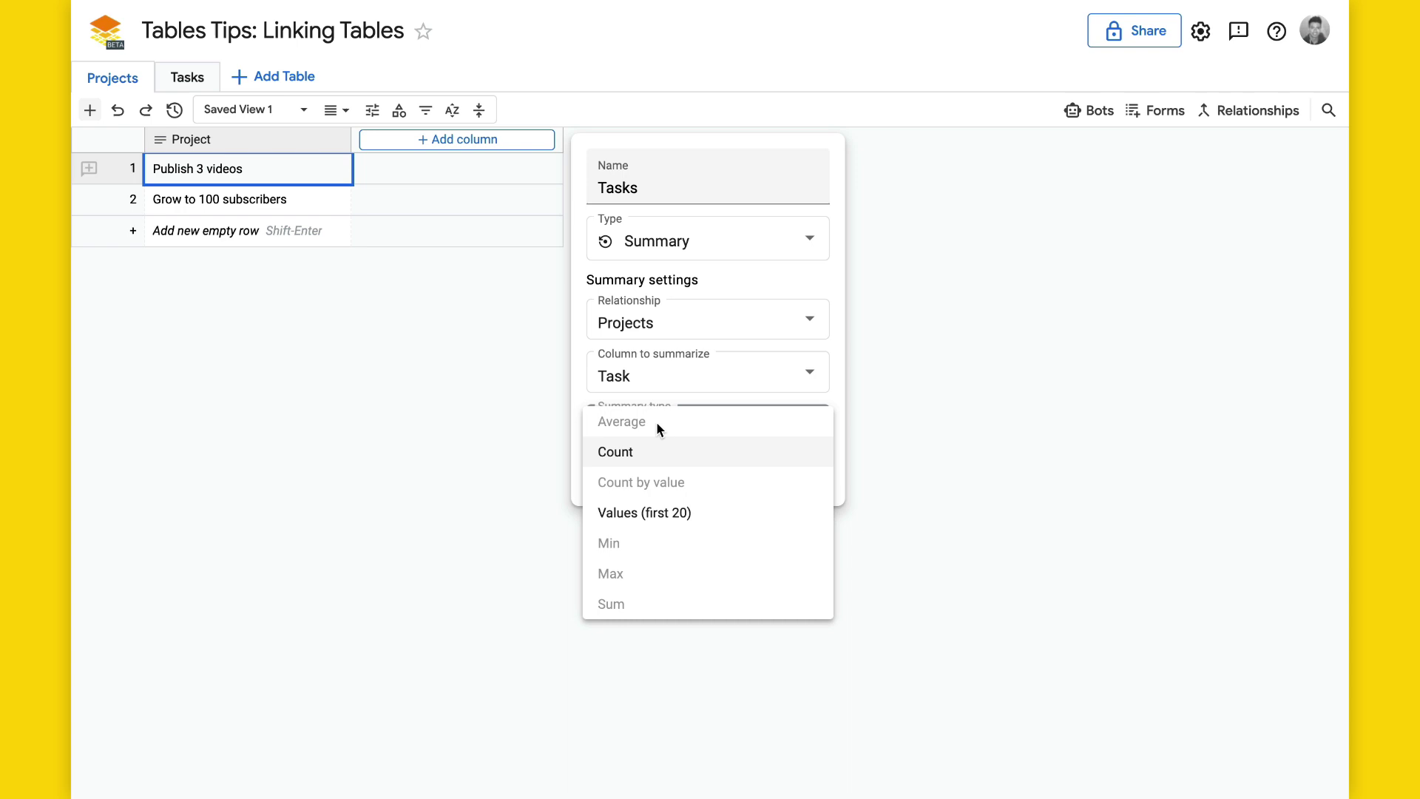
{"action": "left_click", "coordinate": [640, 512]}
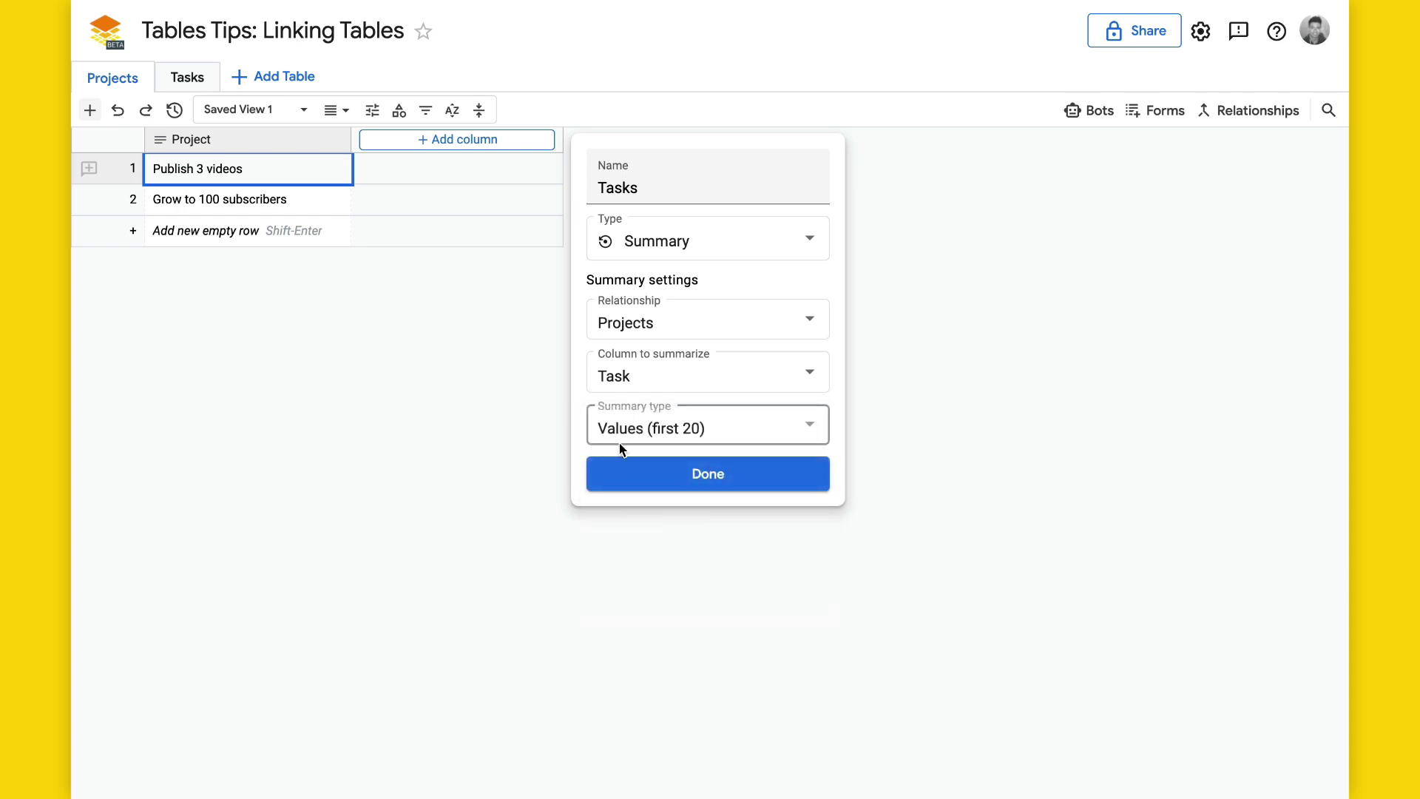
- Create the Tasks summary column and widen it to show all linked task names
{"action": "left_click", "coordinate": [670, 476]}
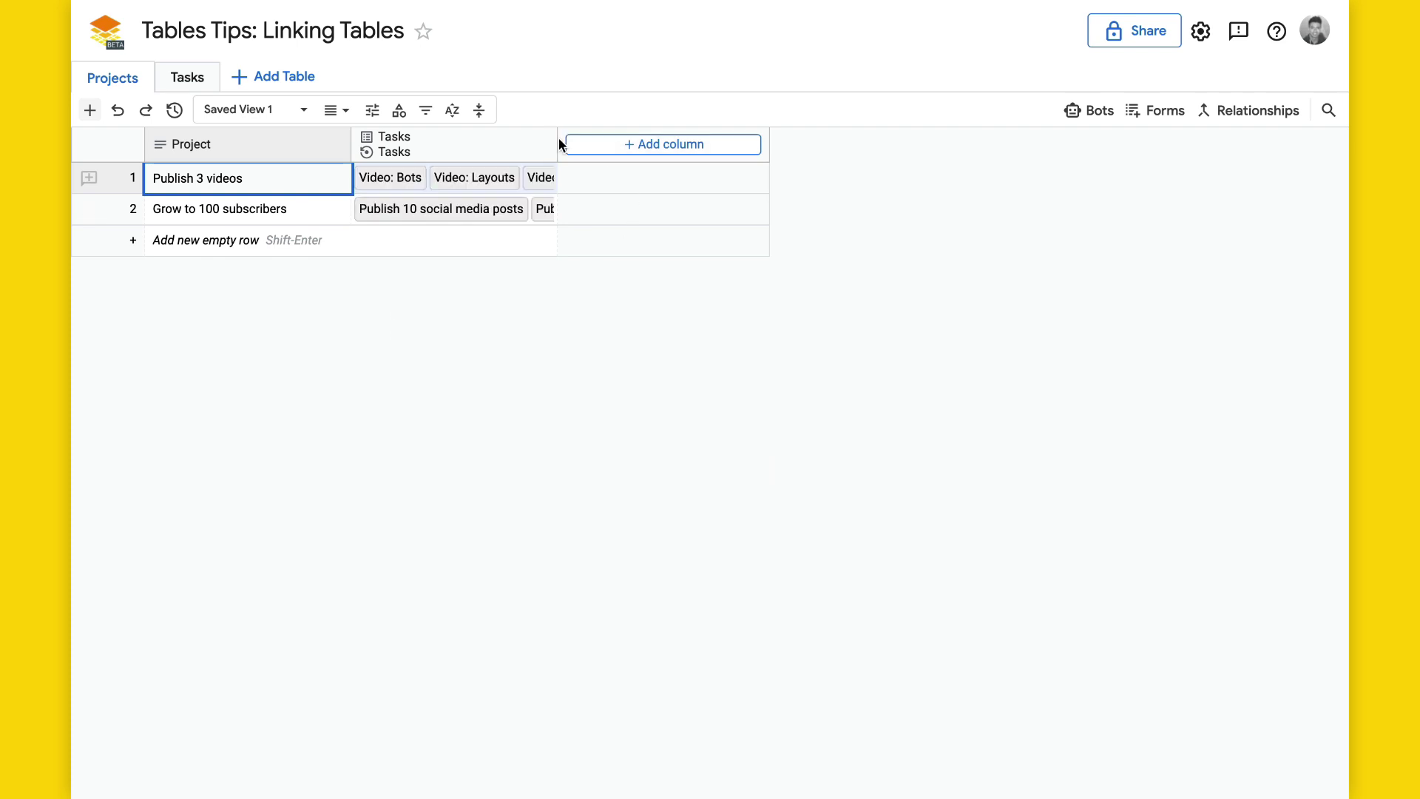
{"action": "left_click_drag", "start_coordinate": [558, 139], "coordinate": [676, 196]}
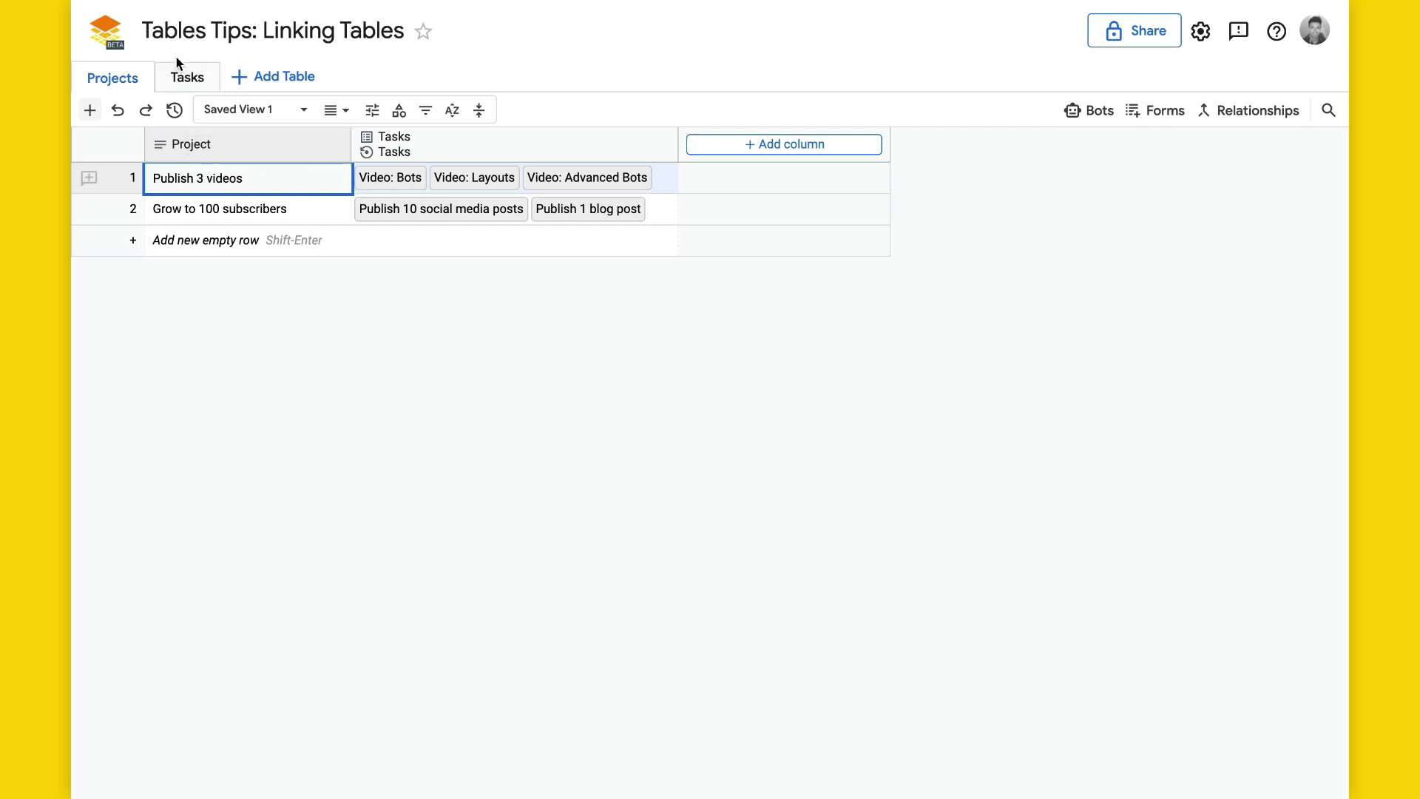
{"action": "left_click", "coordinate": [184, 75]}
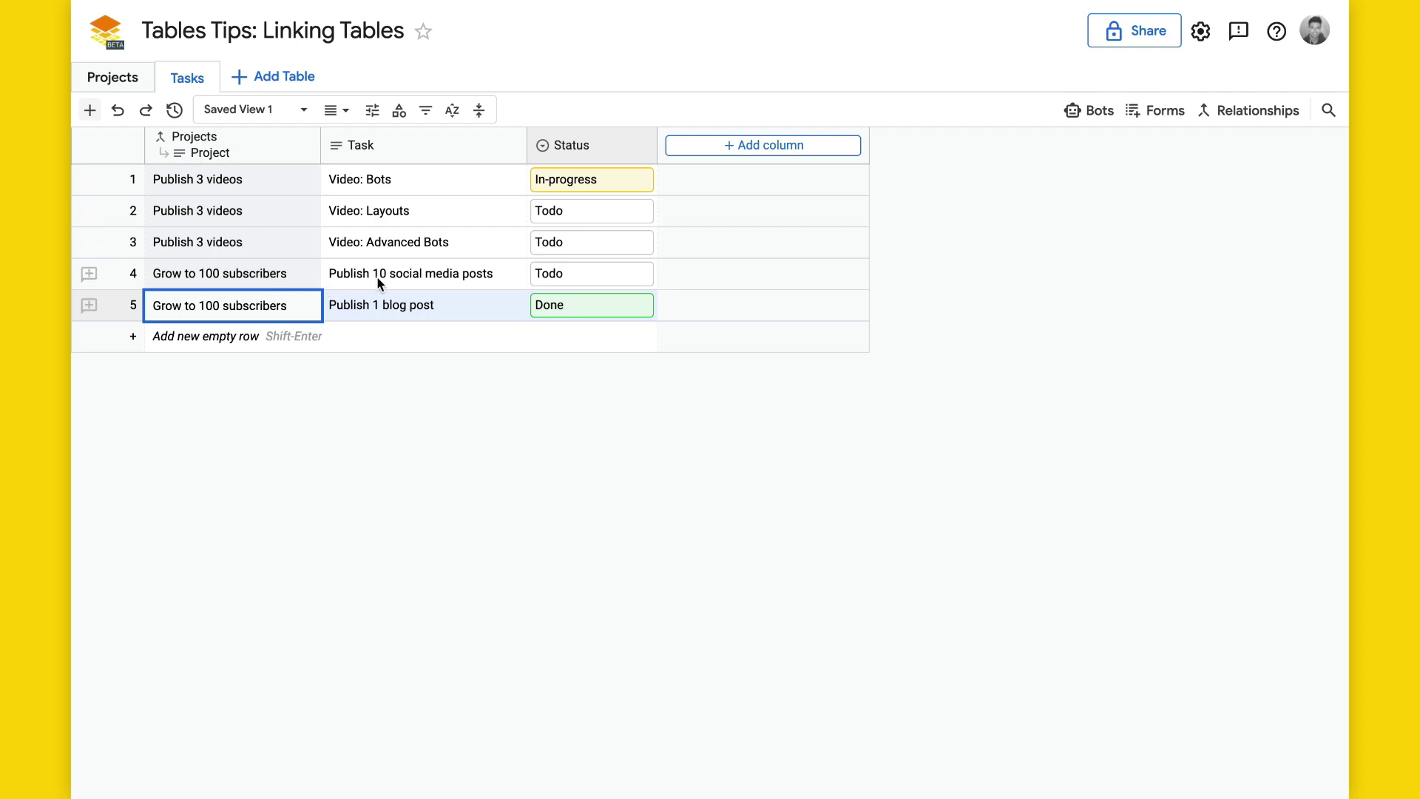
{"action": "left_click", "coordinate": [116, 78]}
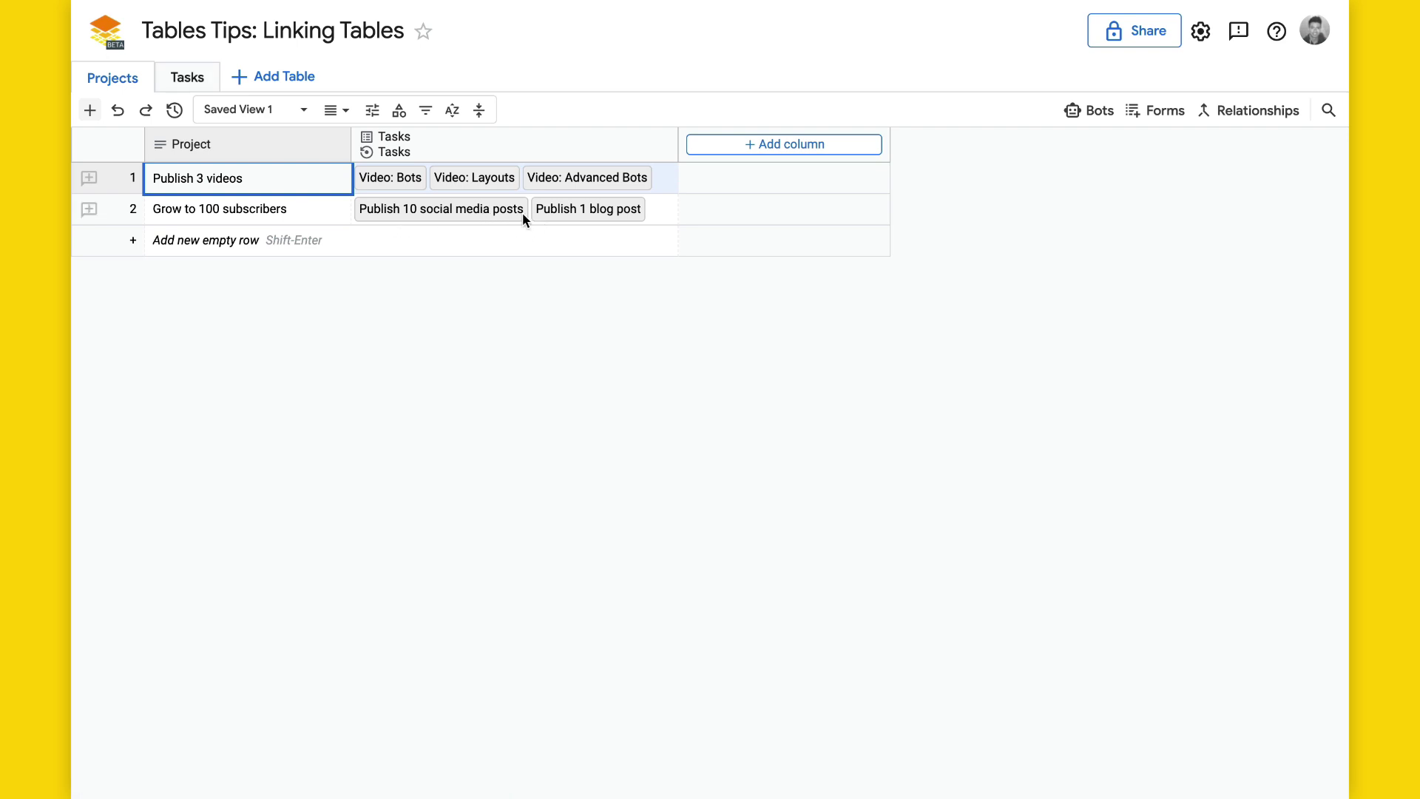
- Add a column named Progress to Projects with the Link to table Summary type
{"action": "left_click", "coordinate": [754, 148]}
{"action": "type", "text": "Progres"}
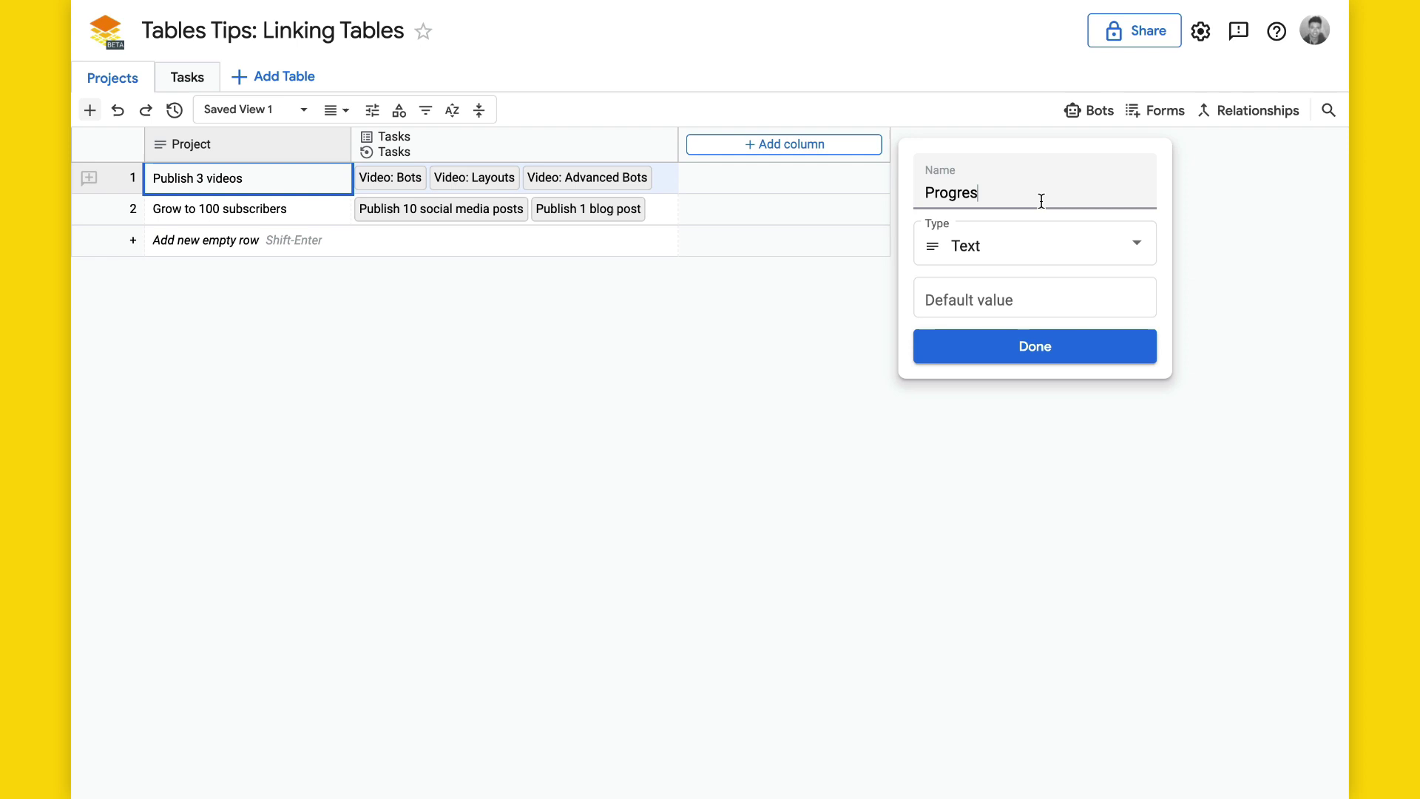
{"action": "left_click", "coordinate": [1116, 244]}
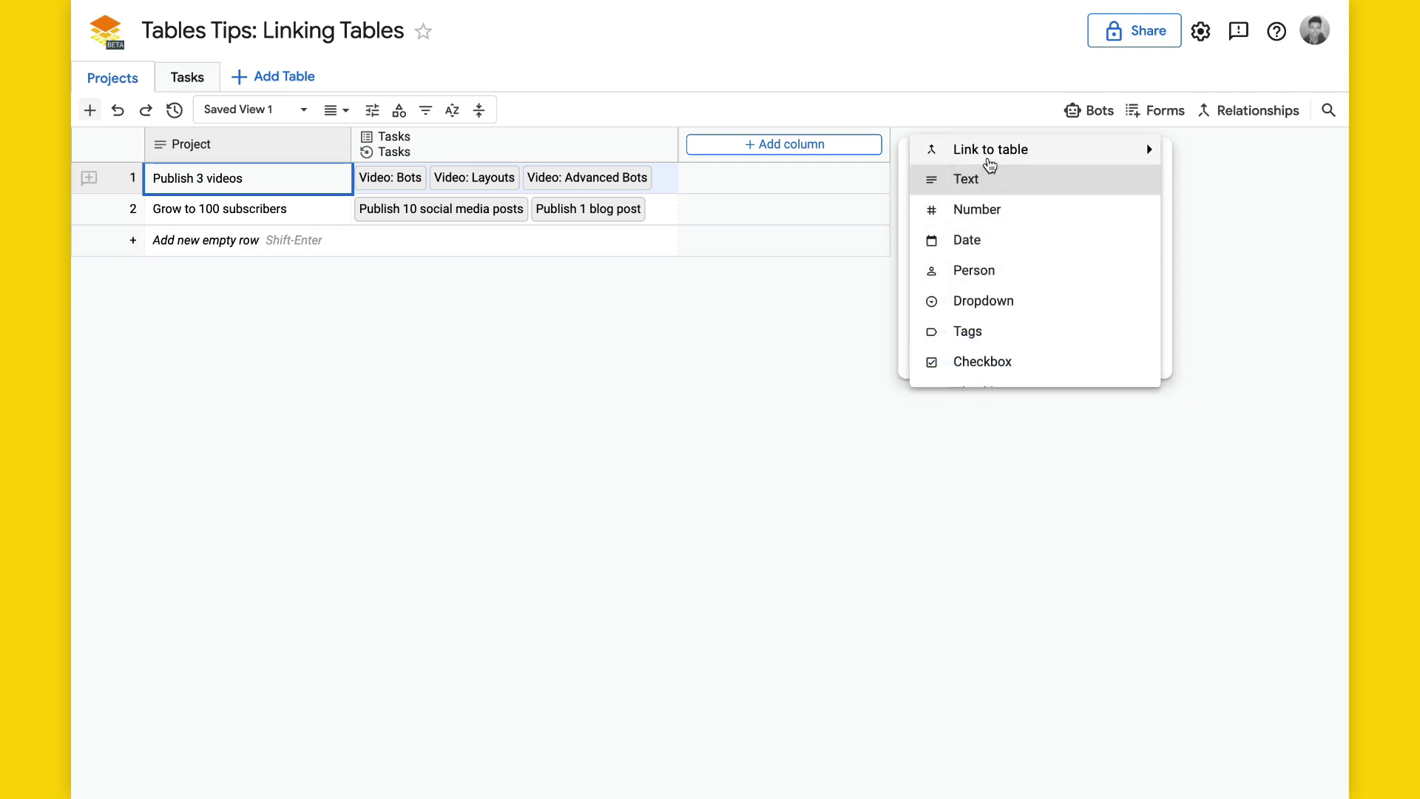
{"action": "left_click", "coordinate": [989, 151]}
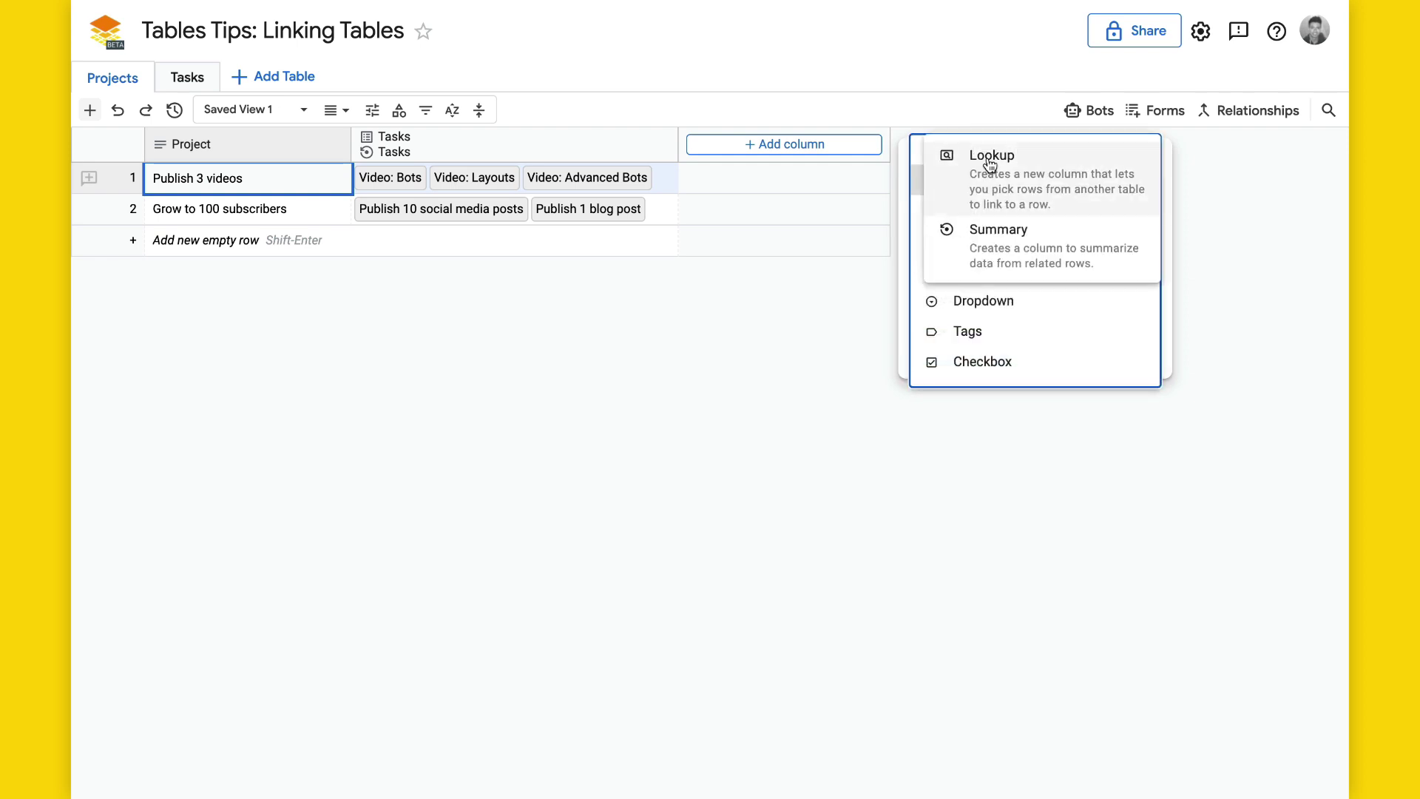
{"action": "left_click", "coordinate": [1000, 257]}
- Summarize the Status column via the Projects relationship using Count by value
{"action": "left_click", "coordinate": [976, 341]}
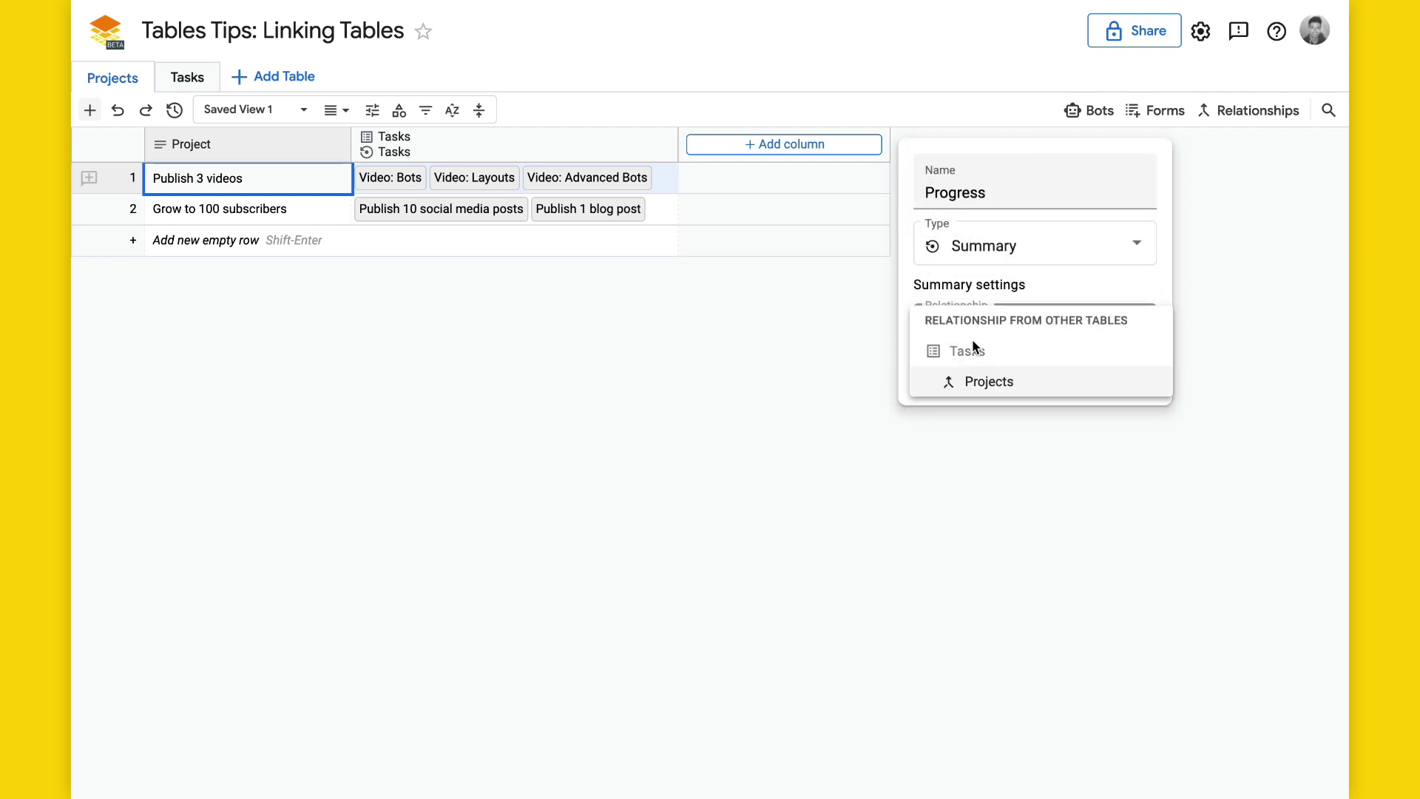
{"action": "left_click", "coordinate": [981, 383]}
{"action": "left_click", "coordinate": [982, 384]}
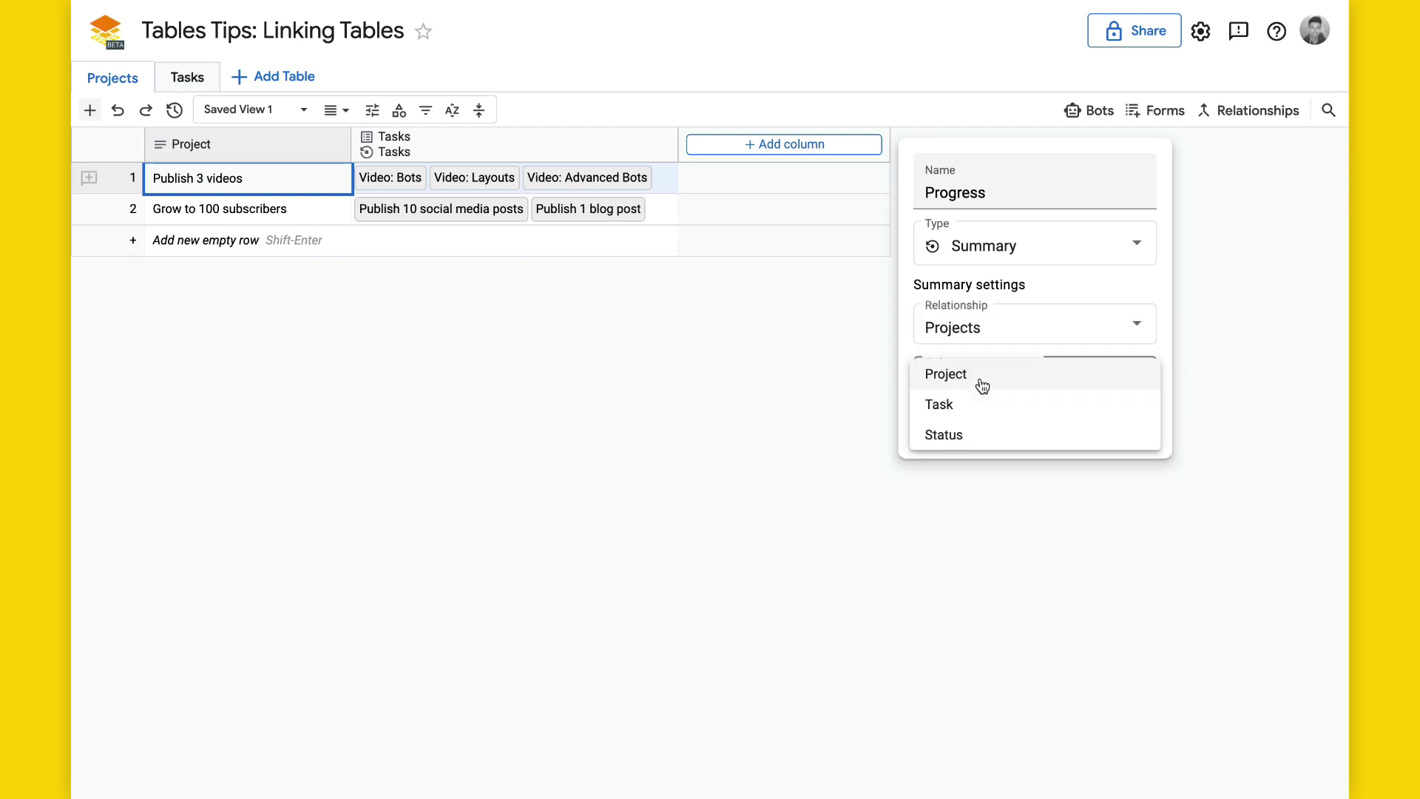
{"action": "left_click", "coordinate": [951, 439]}
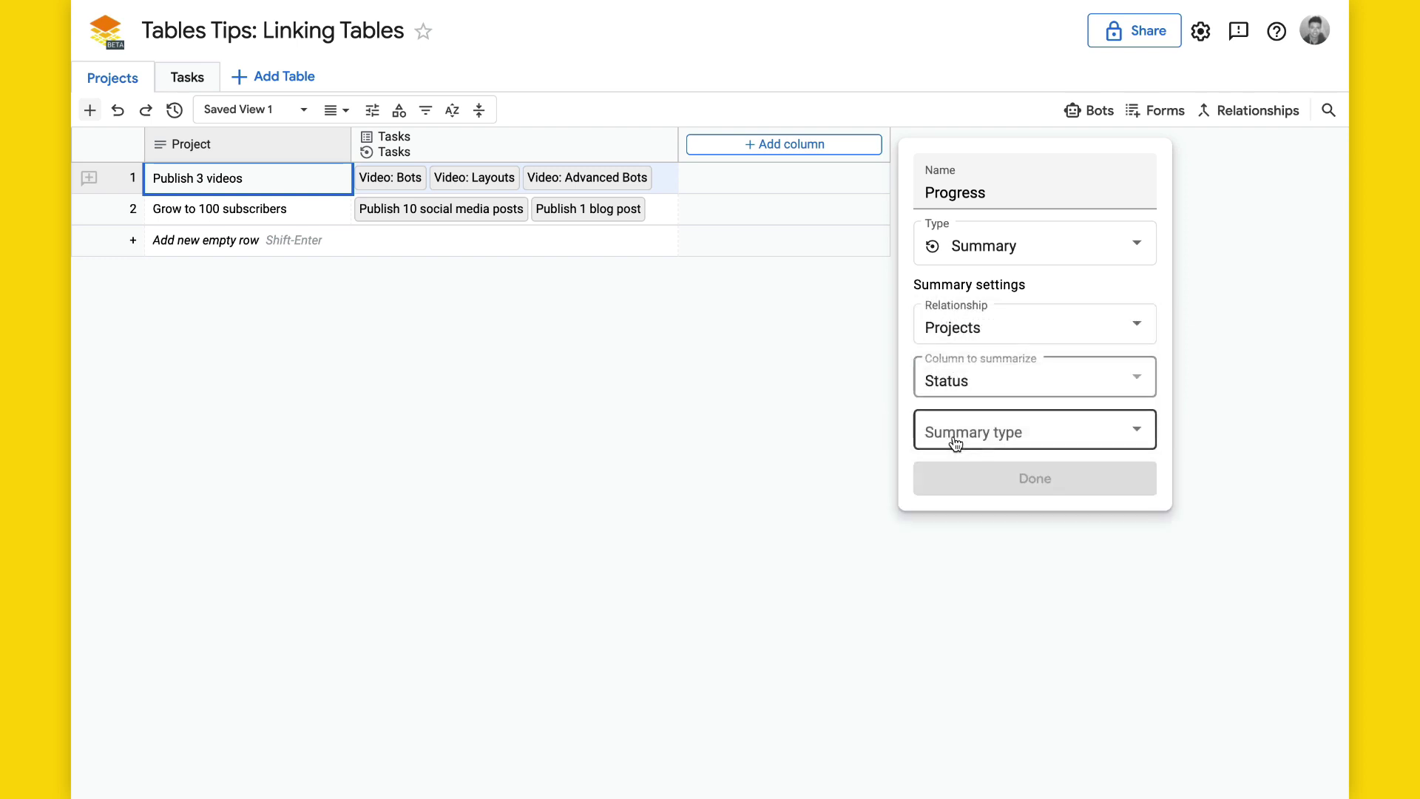
{"action": "left_click", "coordinate": [991, 433]}
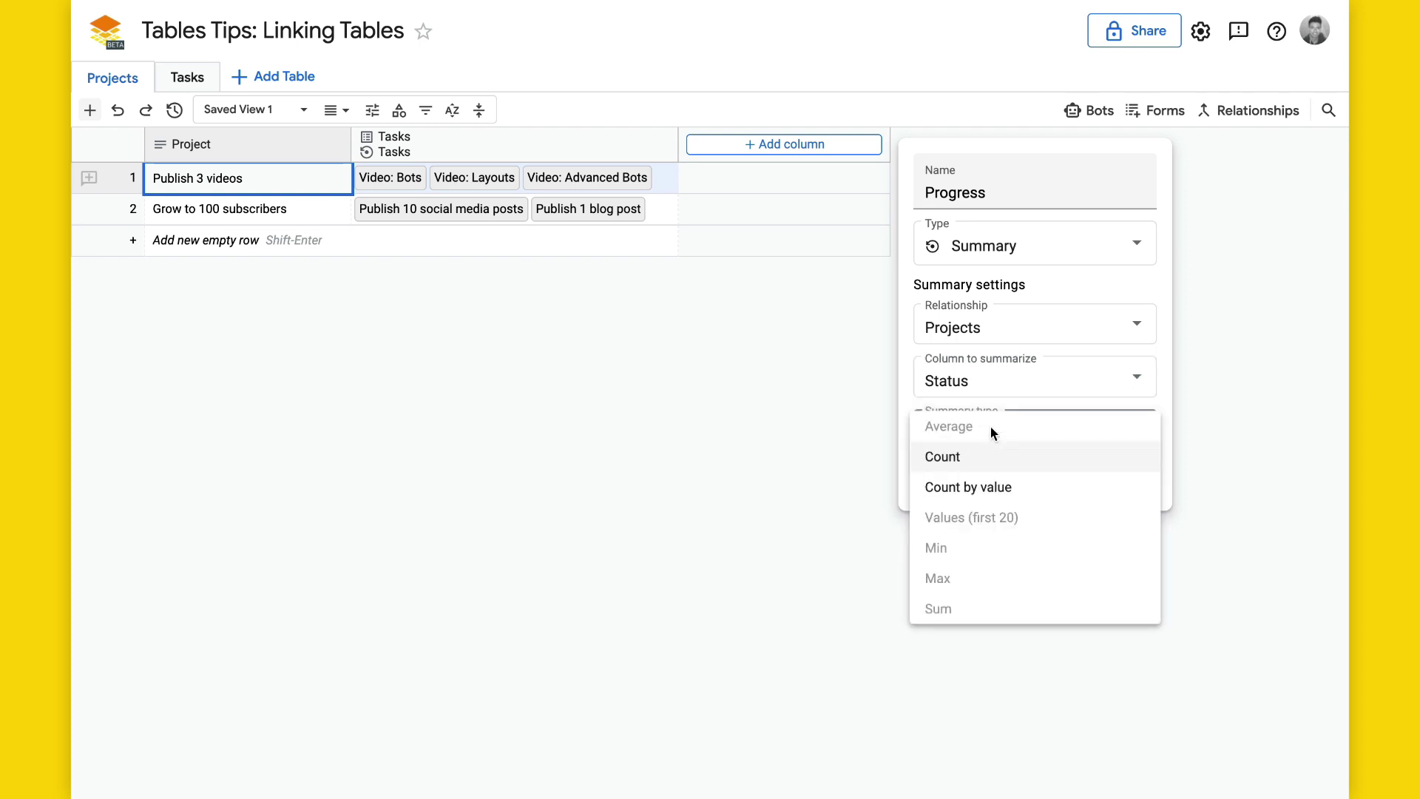
{"action": "left_click", "coordinate": [996, 486]}
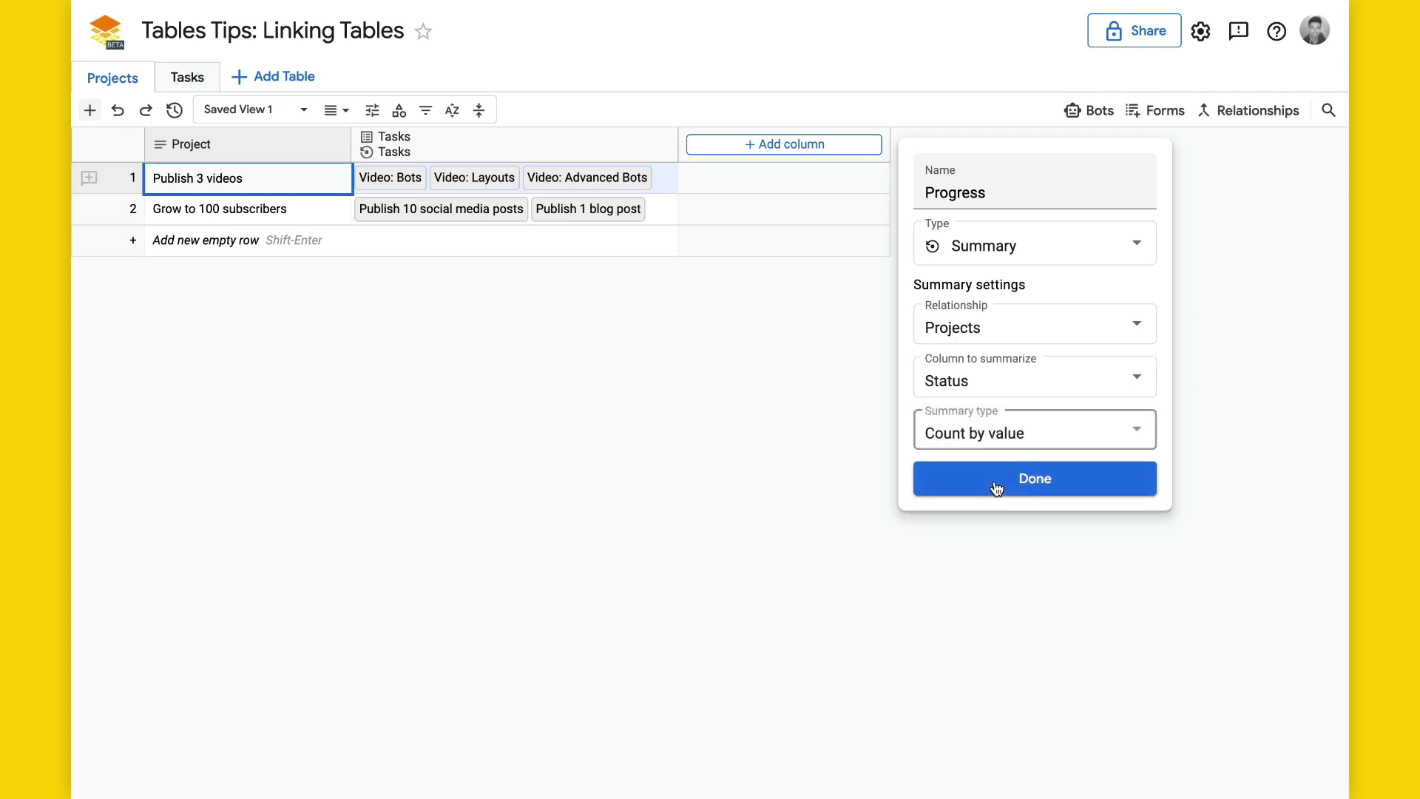
{"action": "left_click", "coordinate": [995, 485]}
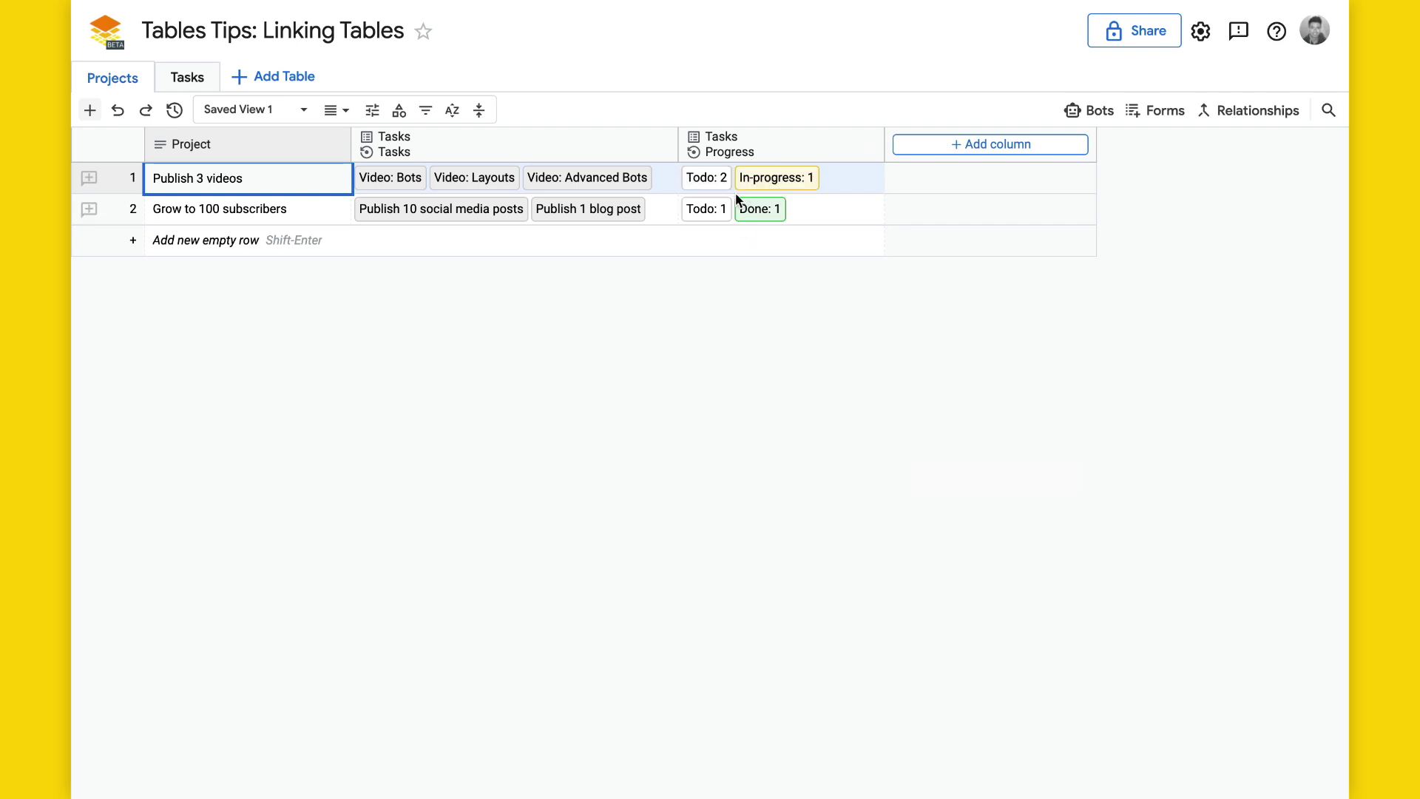
{"action": "left_click", "coordinate": [180, 74]}
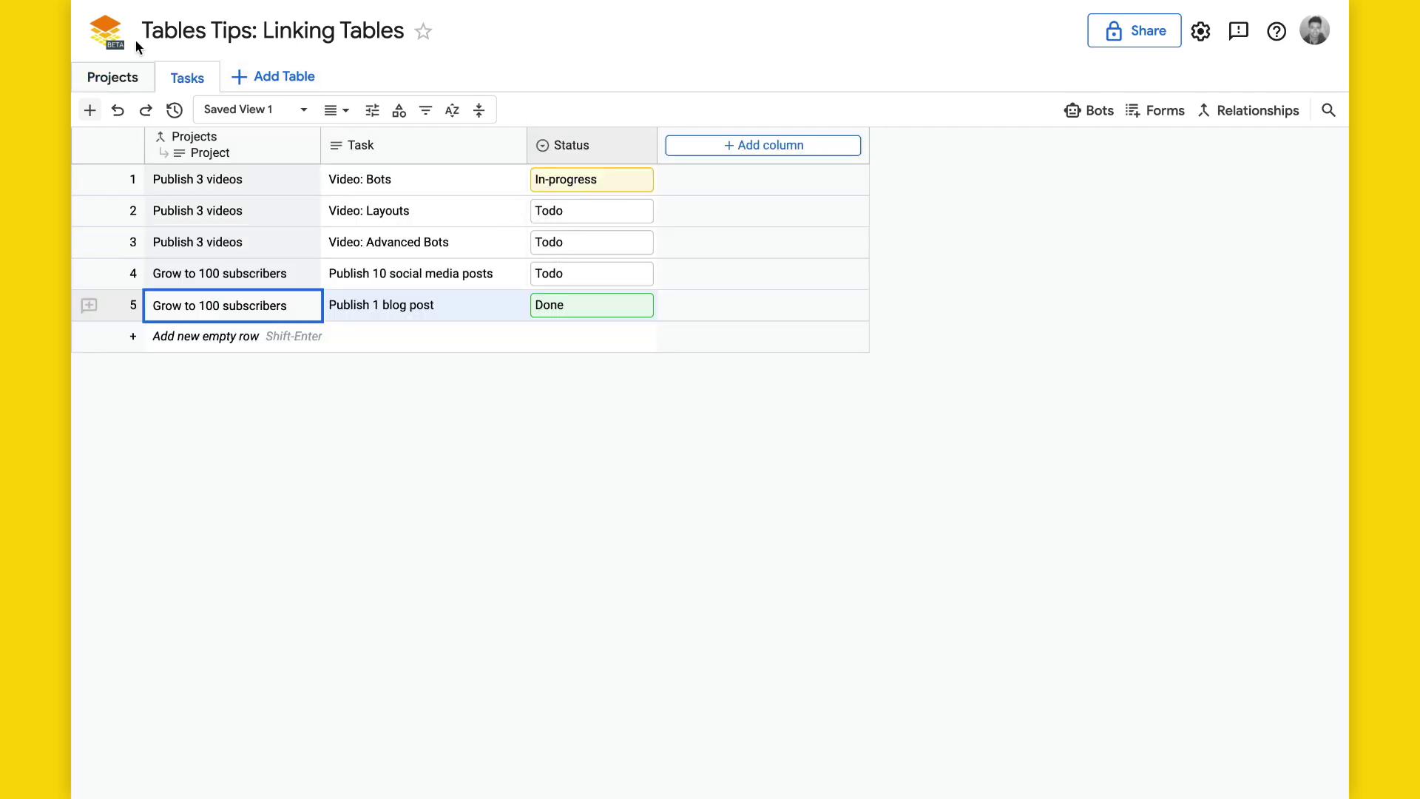
{"action": "left_click", "coordinate": [198, 274]}
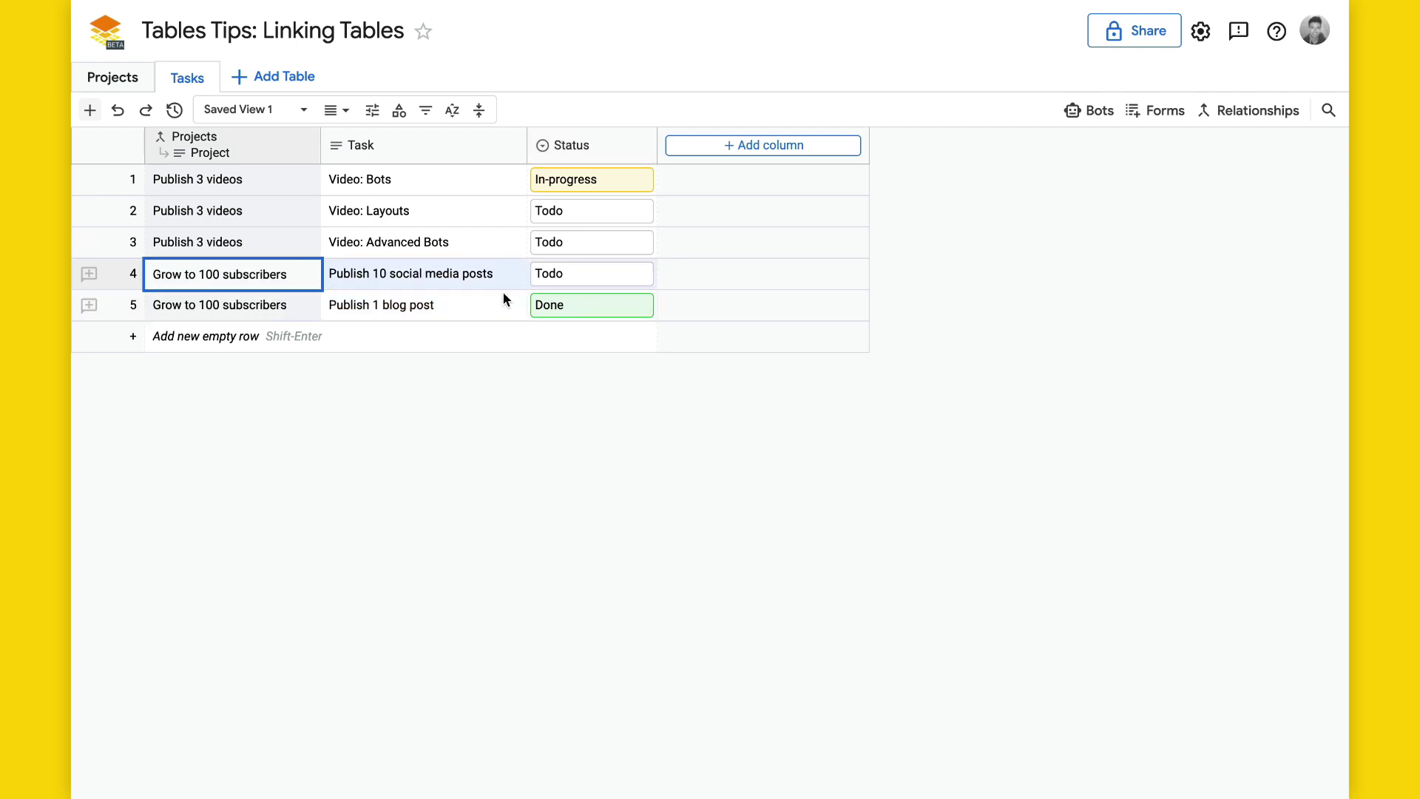
{"action": "left_click", "coordinate": [121, 69]}
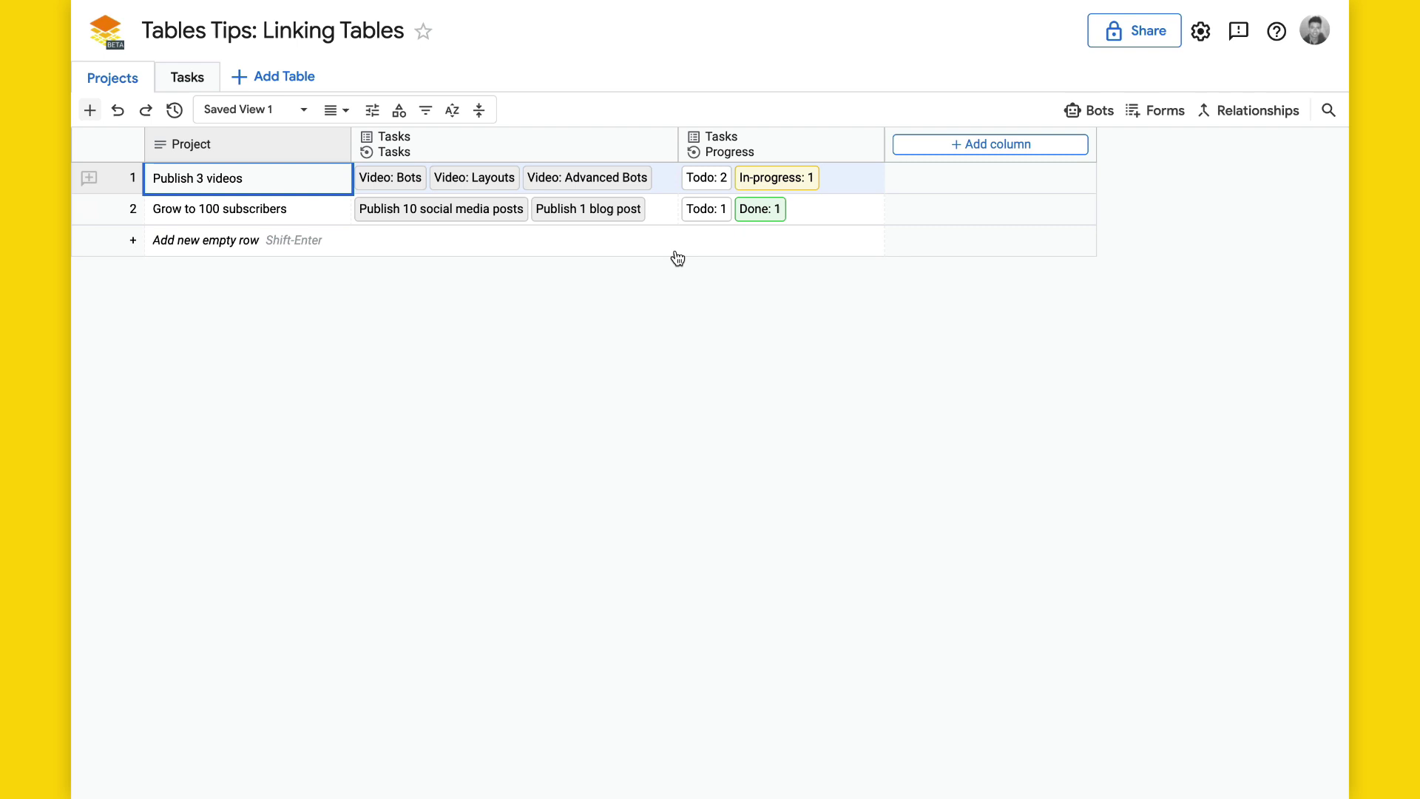